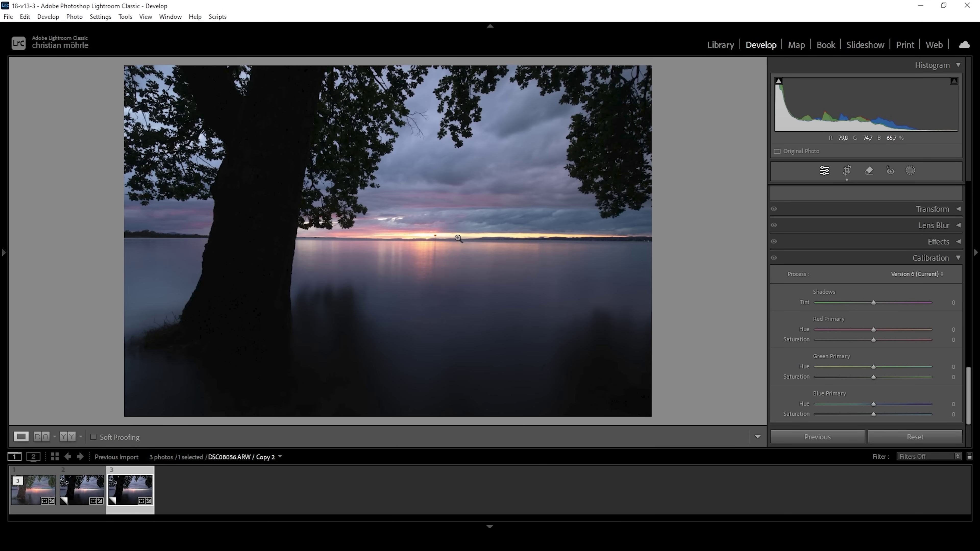
Change the photo's profile to Adobe Neutral in the Basic adjustments.
left_click(953, 258)
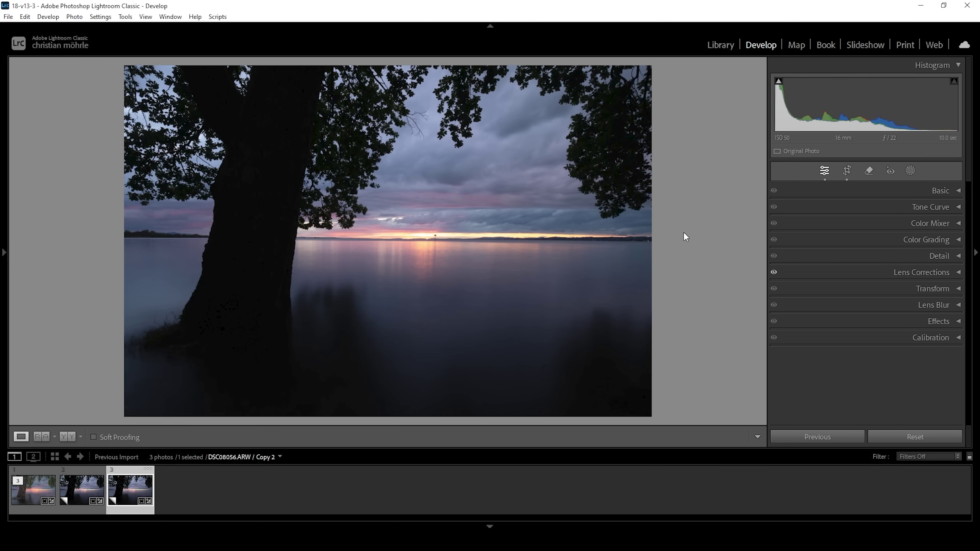
left_click(955, 191)
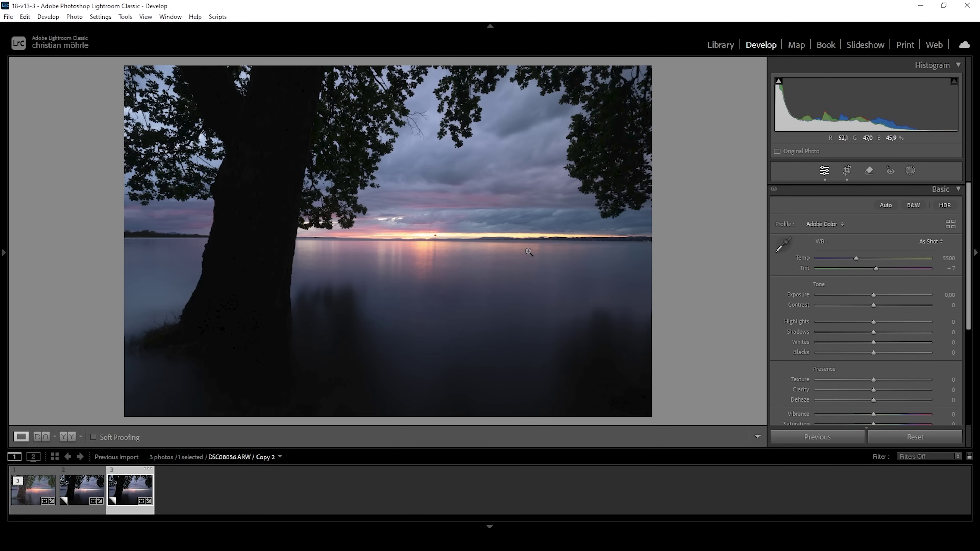
left_click(836, 224)
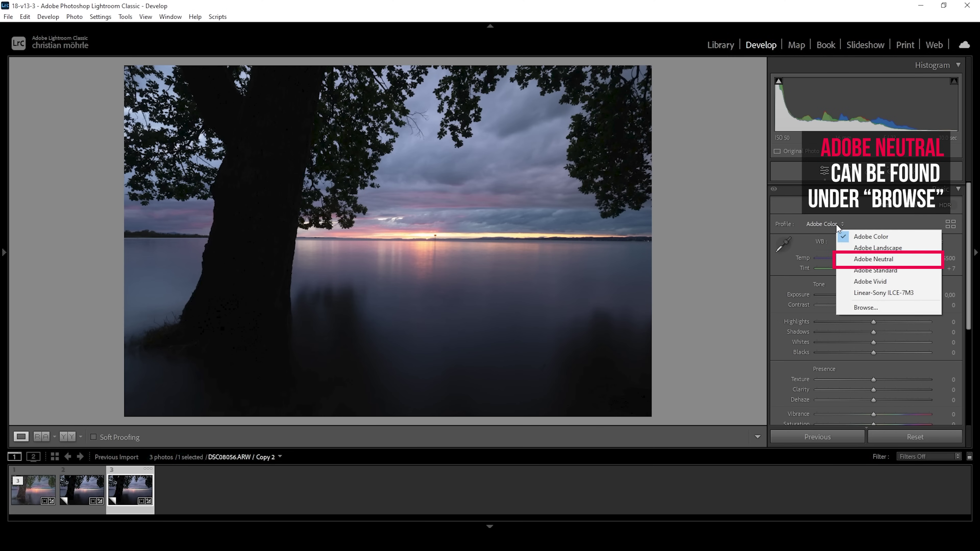
left_click(889, 262)
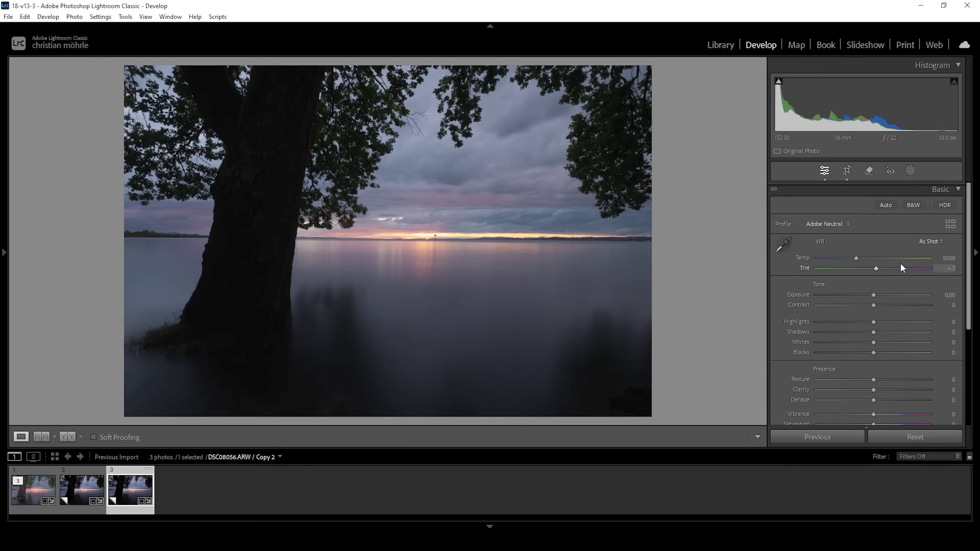
Adjust the white balance to a temperature of 6400 and a tint of +3.
left_click_drag(855, 259, 866, 258)
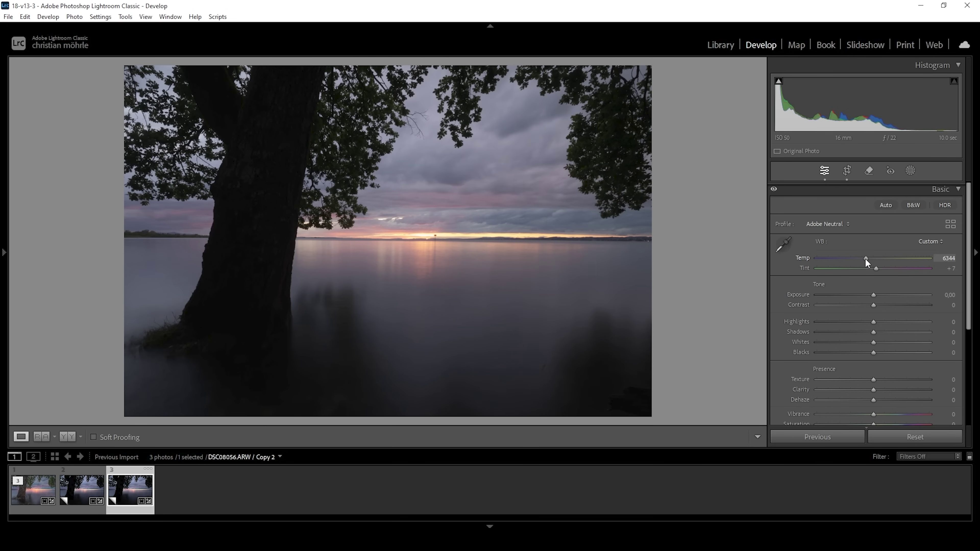
left_click(949, 258)
type("6400")
key("Return")
left_click_drag(875, 271, 874, 270)
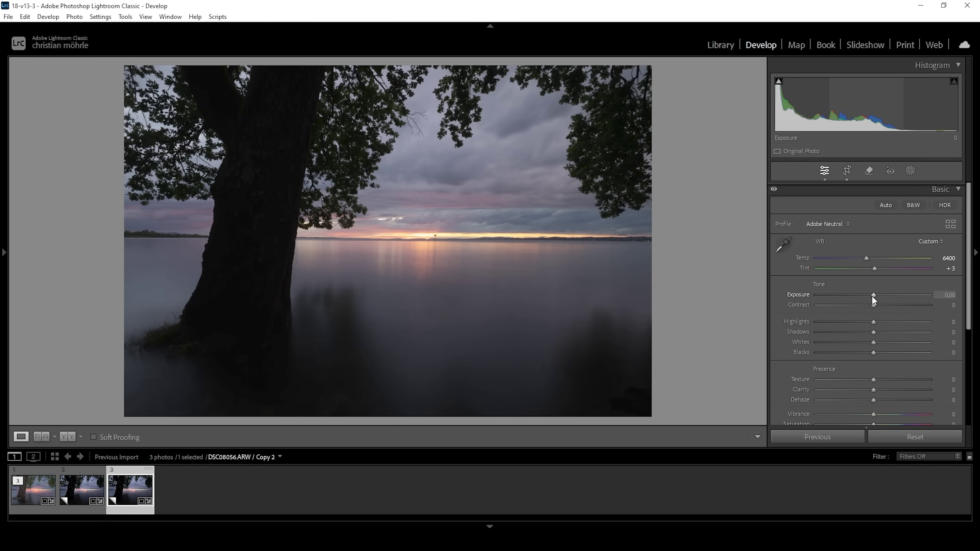
Brighten the photo by setting the overall exposure to +0.20.
left_click_drag(874, 296, 876, 297)
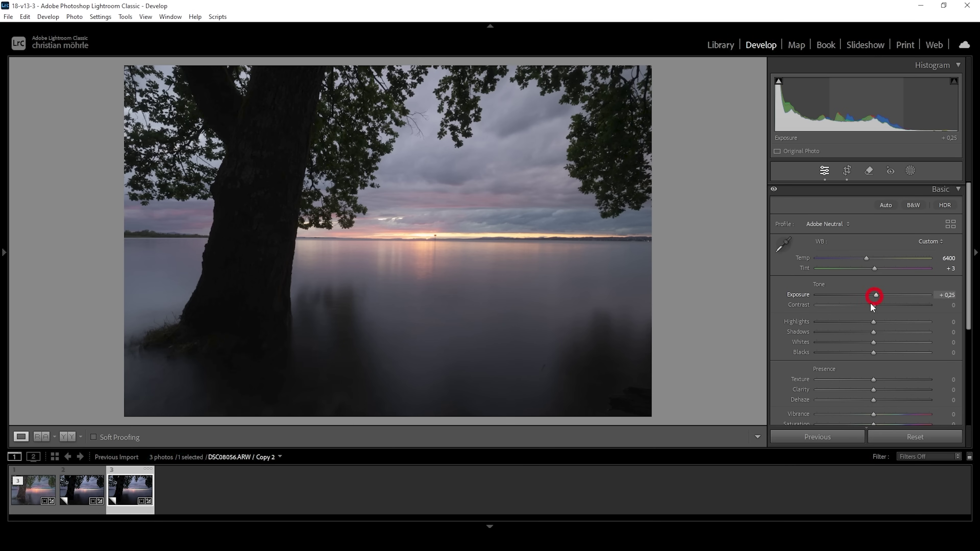
left_click_drag(878, 296, 892, 299)
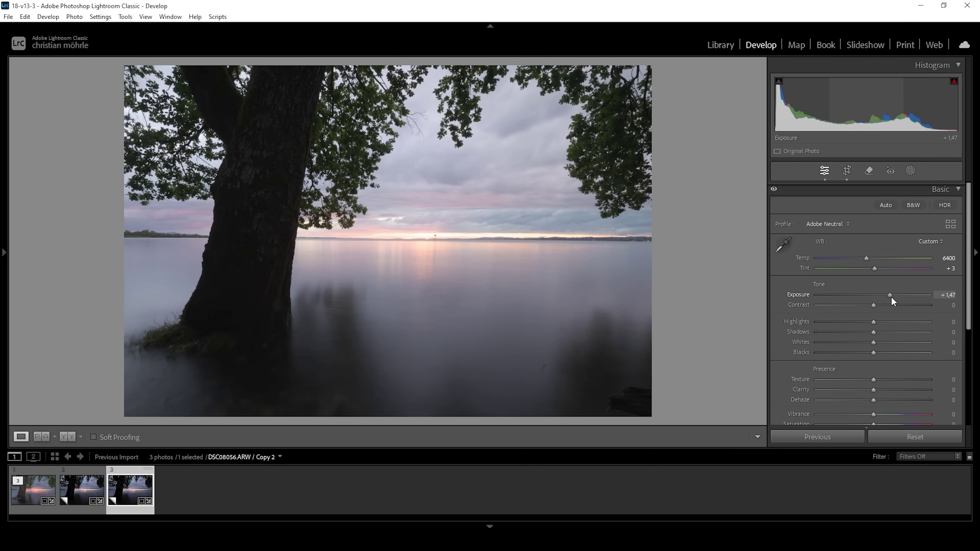
left_click_drag(891, 298, 880, 296)
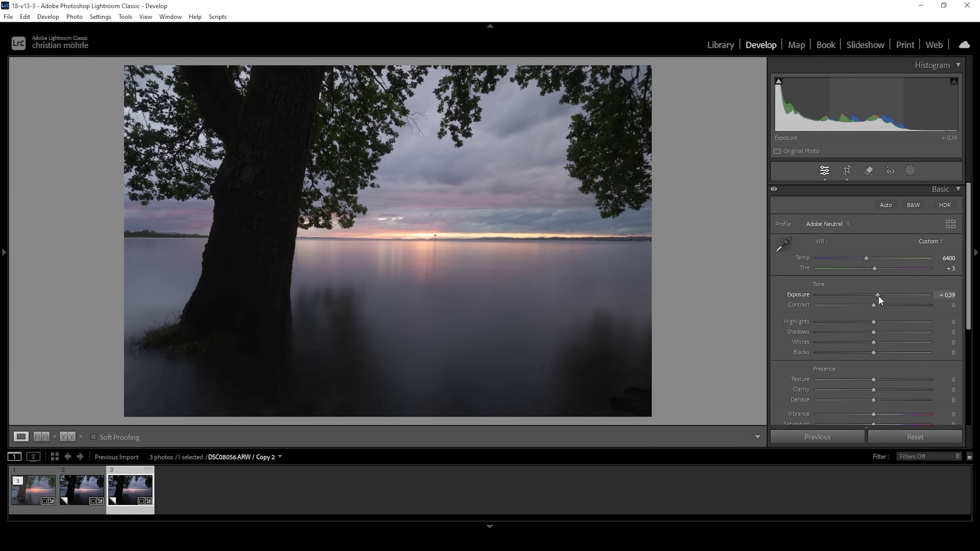
left_click_drag(878, 298, 877, 295)
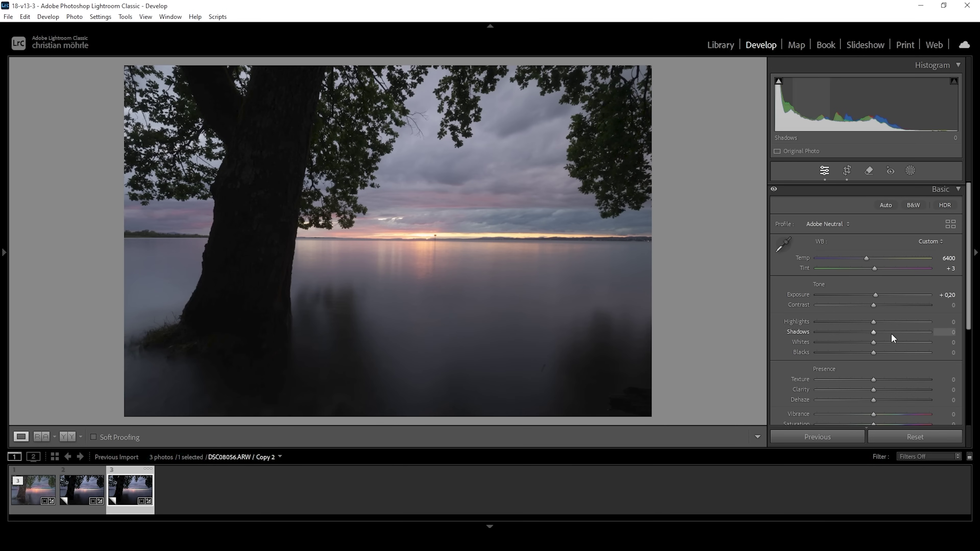
Balance the photo's tones with Shadows +86, Blacks +71, Highlights -29 and Contrast +13.
left_click_drag(873, 332, 920, 333)
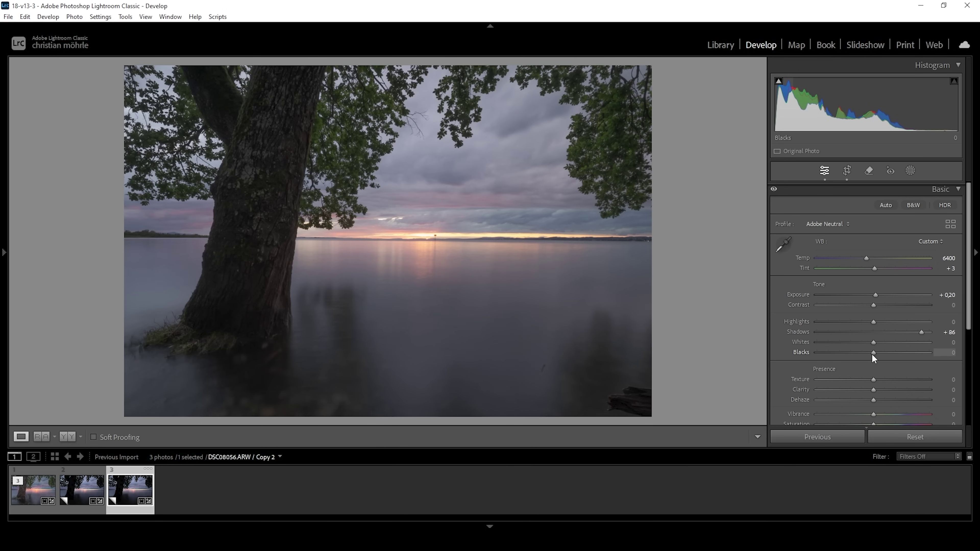
left_click_drag(873, 354, 911, 355)
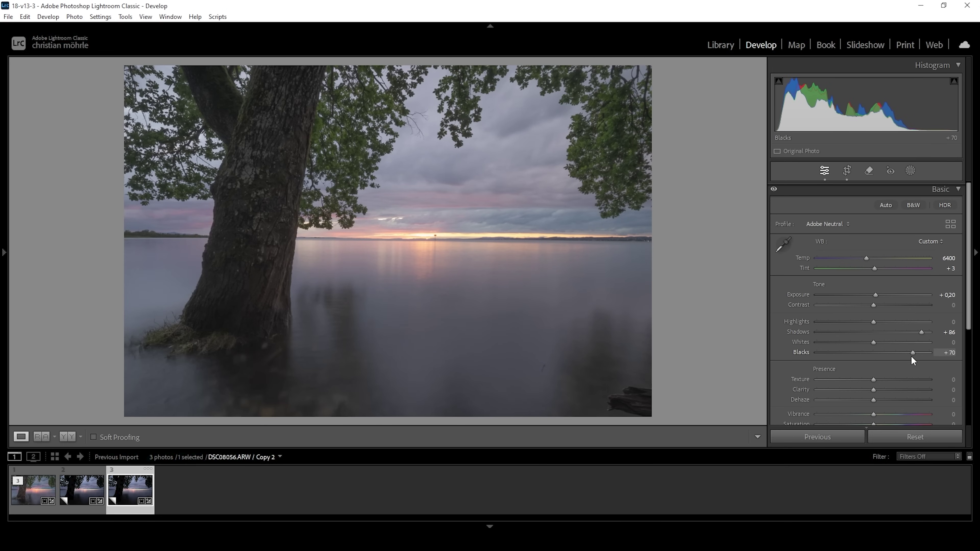
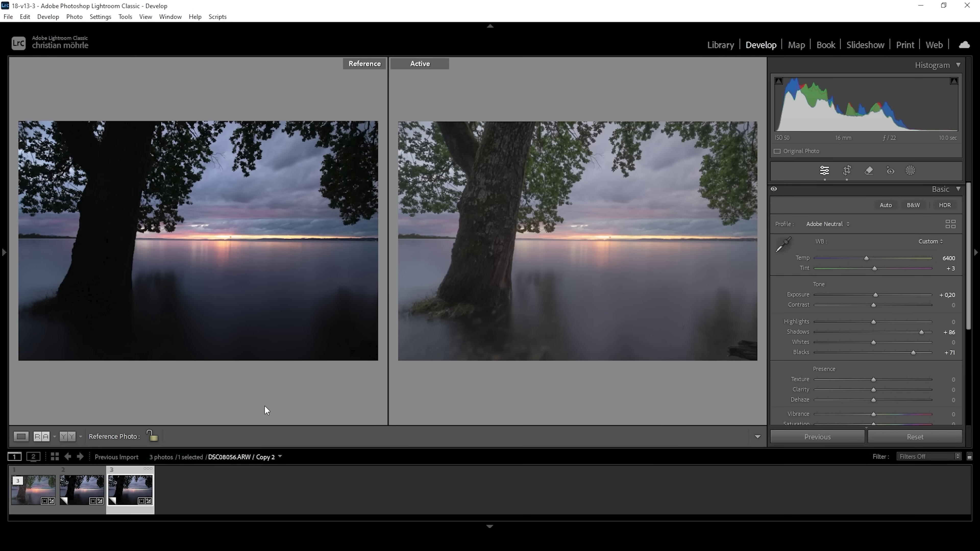
key("d")
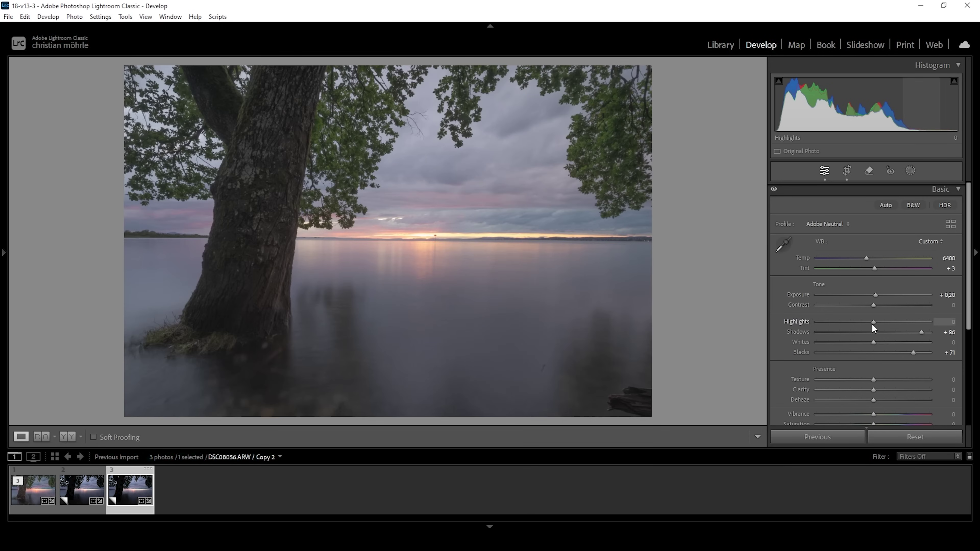
left_click_drag(869, 323, 855, 323)
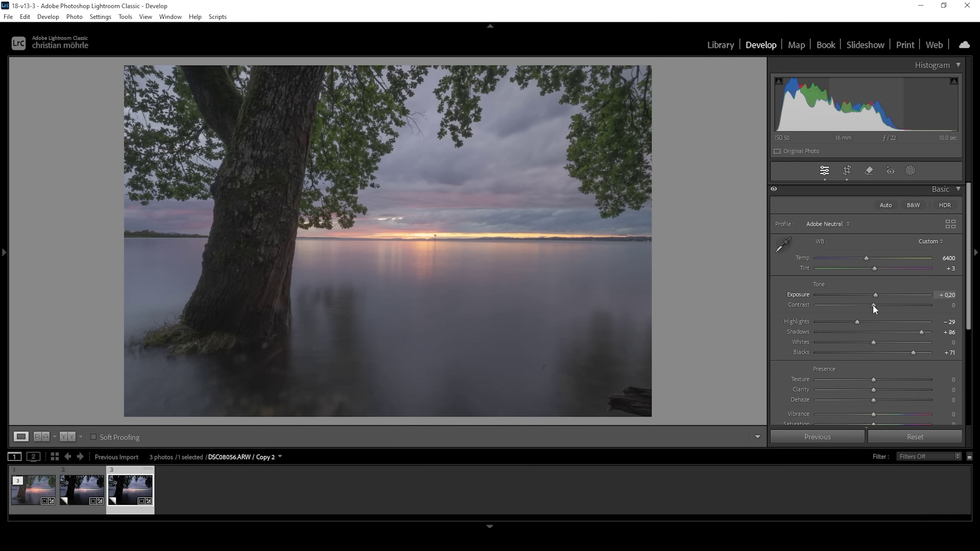
left_click_drag(874, 306, 882, 310)
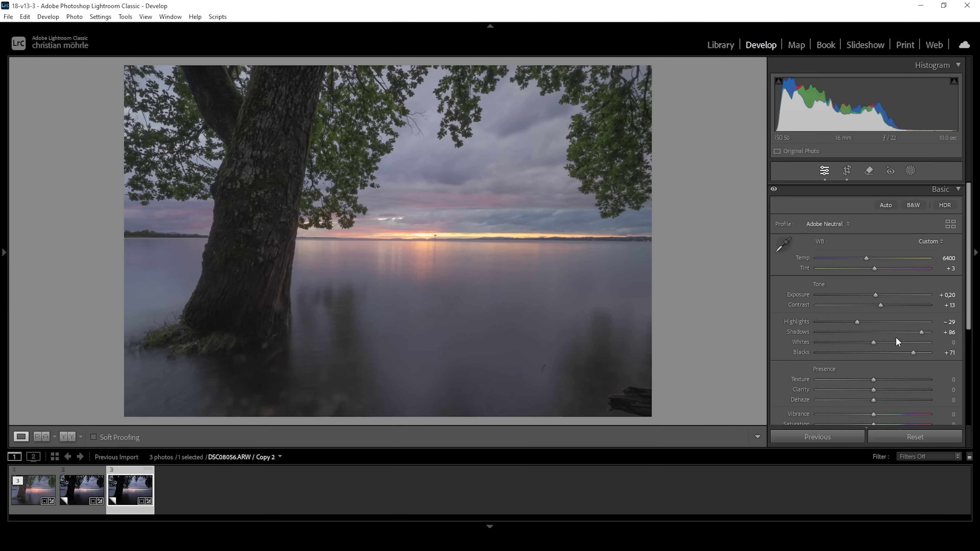
Enhance the photo's detail by setting Texture to +7, Clarity to +6 and Dehaze to +4.
scroll(887, 342, "down", 1)
left_click_drag(873, 347, 878, 346)
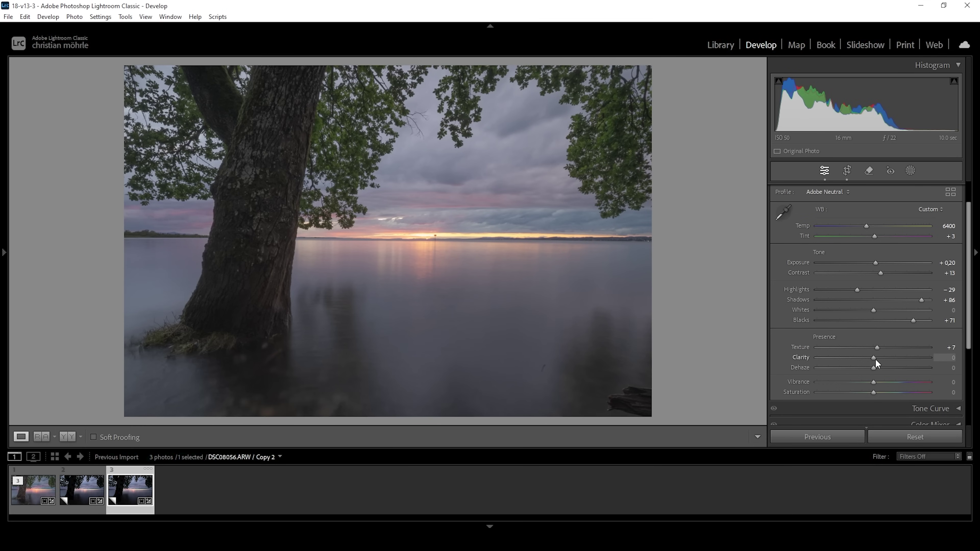
left_click_drag(877, 358, 877, 359)
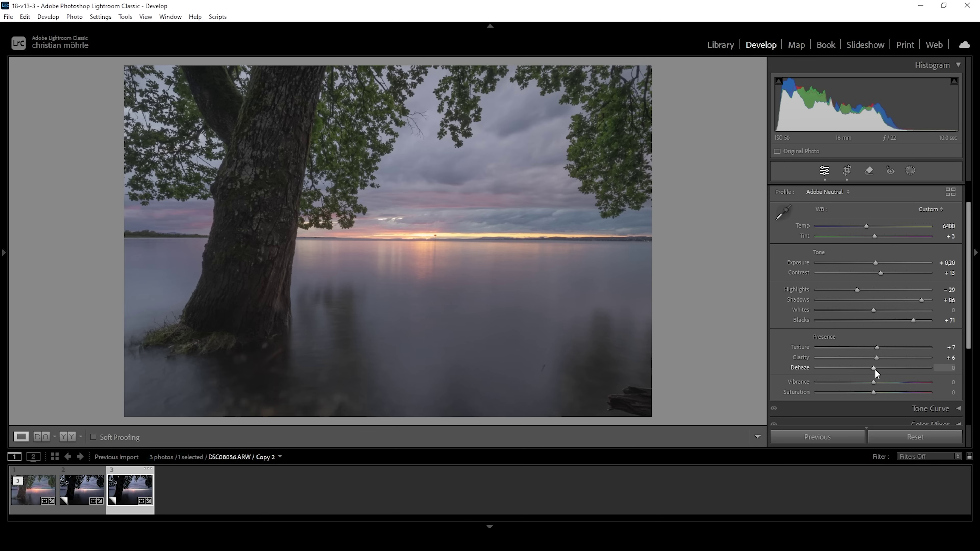
left_click_drag(874, 370, 876, 370)
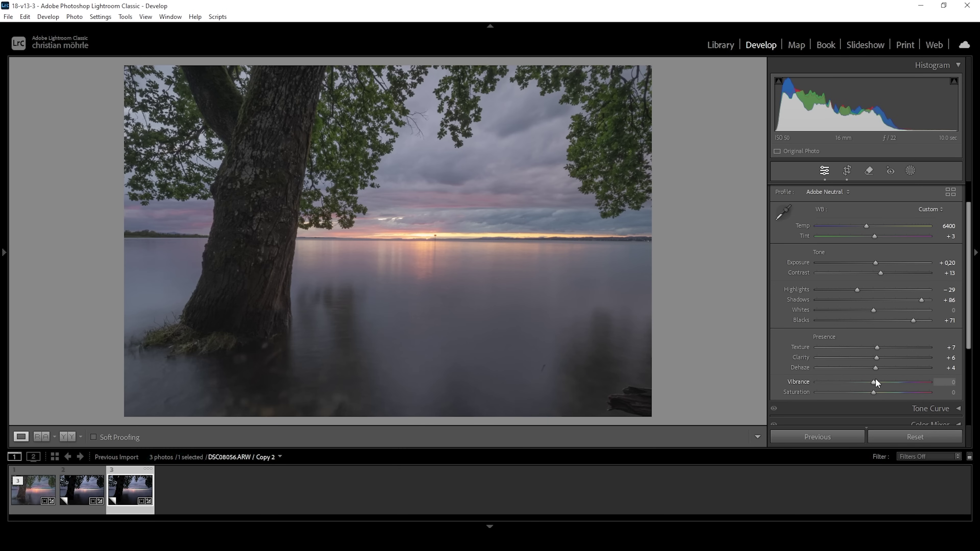
Set Vibrance to +40 and Saturation to +12, and compare the edit with the reference photo.
mouse_move(876, 382)
left_mouse_down()
mouse_move(897, 386)
mouse_move(880, 393)
left_mouse_up()
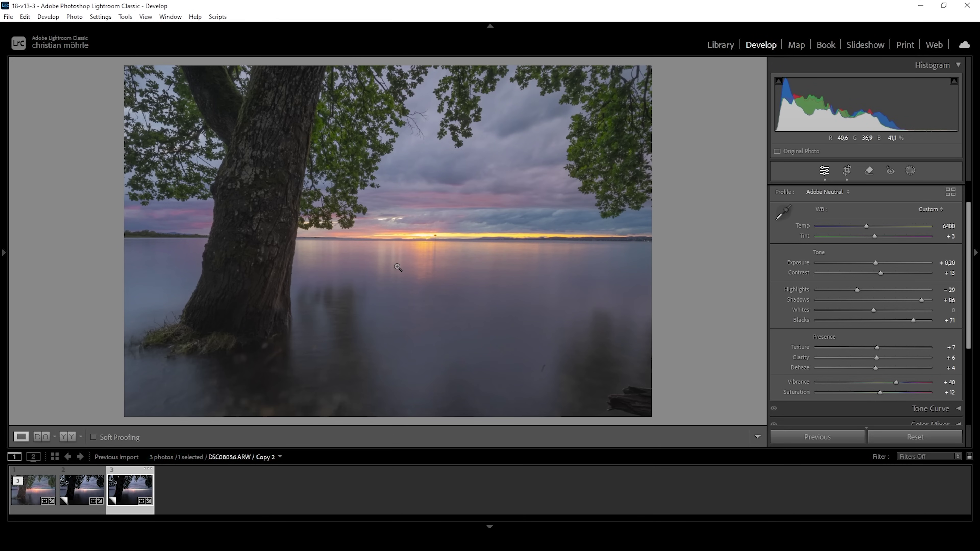
left_click(40, 436)
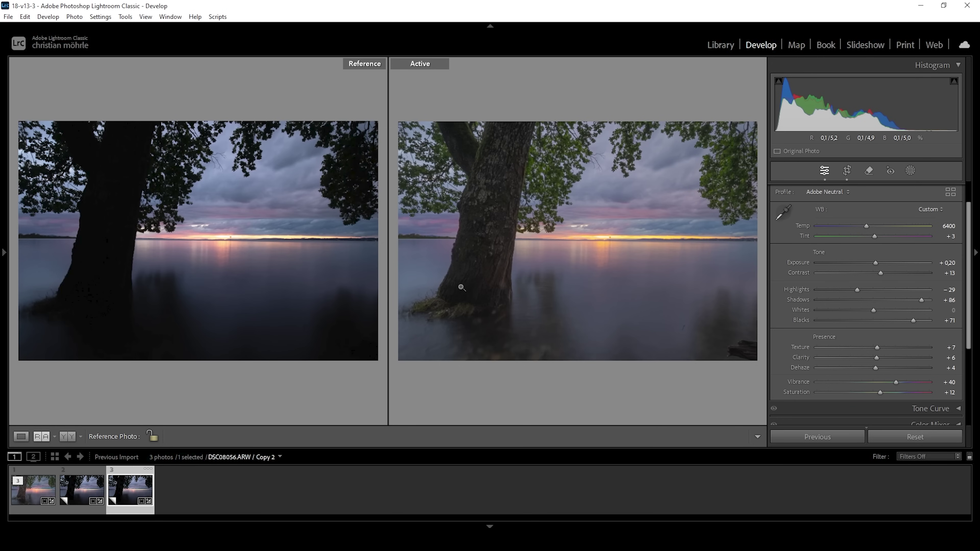
left_click(21, 436)
Create an object mask of the large tree trunk using a rectangular selection around it.
left_click(912, 172)
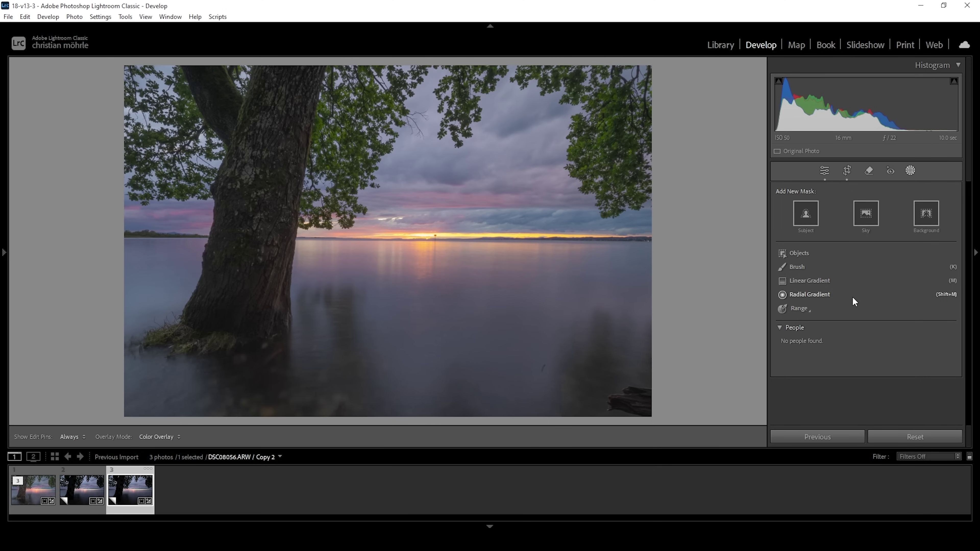
left_click(808, 254)
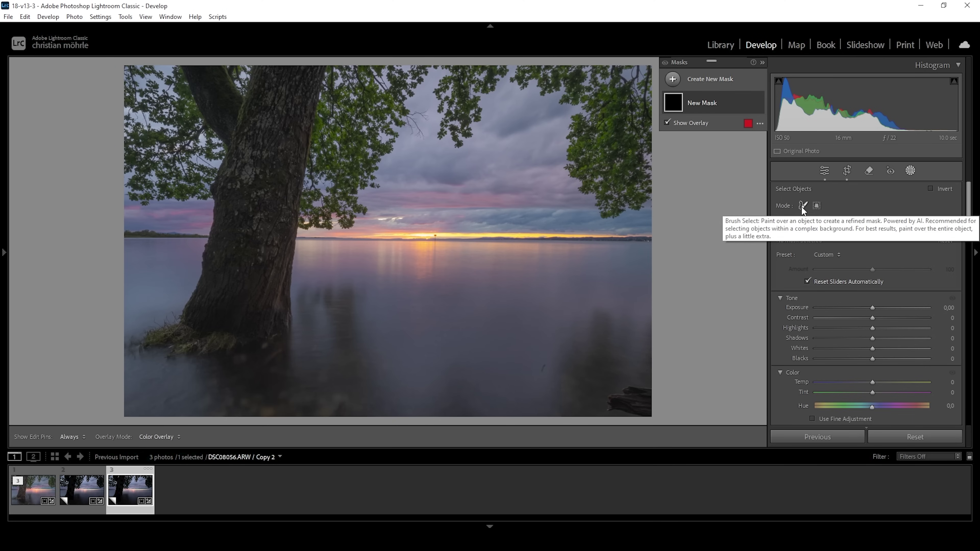
left_click(815, 207)
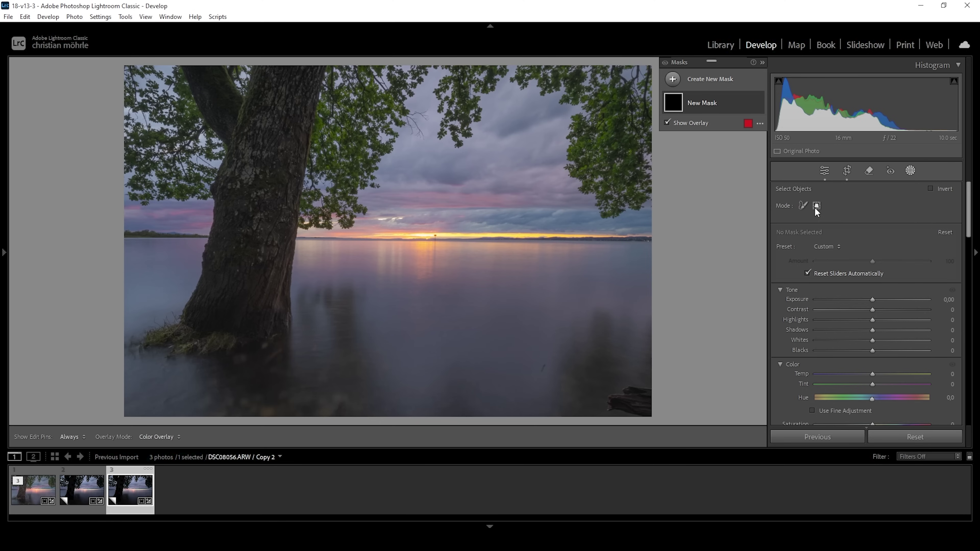
left_click_drag(150, 372, 336, 64)
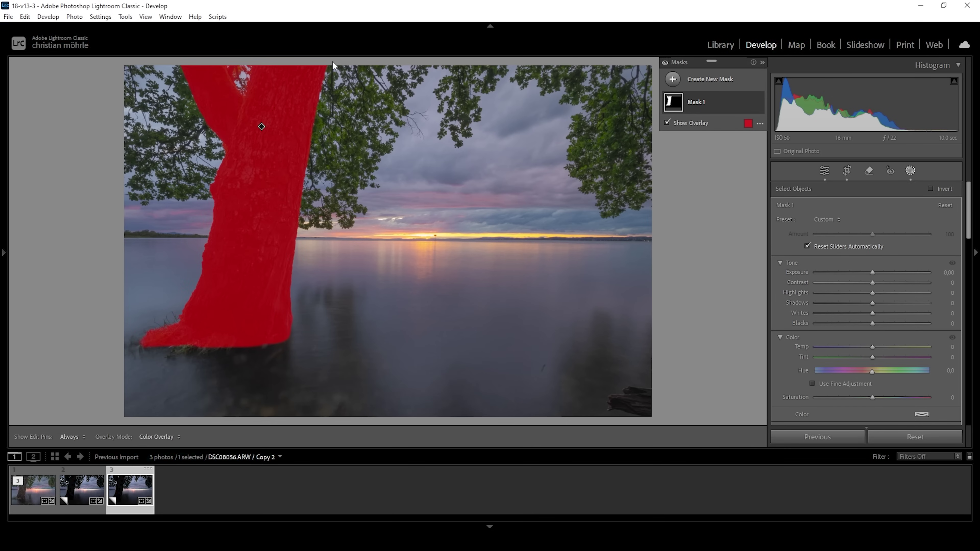
Subtract the grass at the trunk's base from the mask with a brush, and set the mask's Exposure to 0.45 and Whites to 23.
left_click(722, 100)
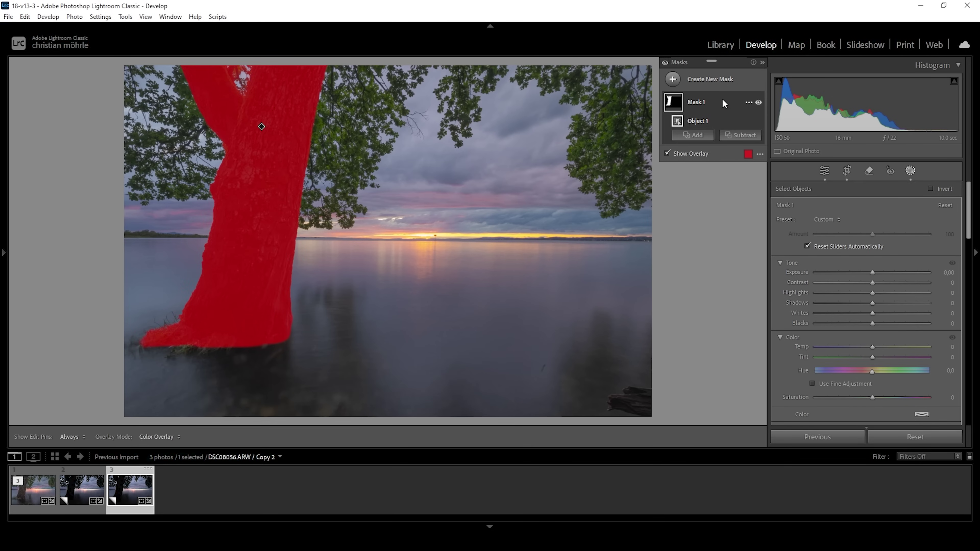
left_click(738, 136)
left_click(751, 233)
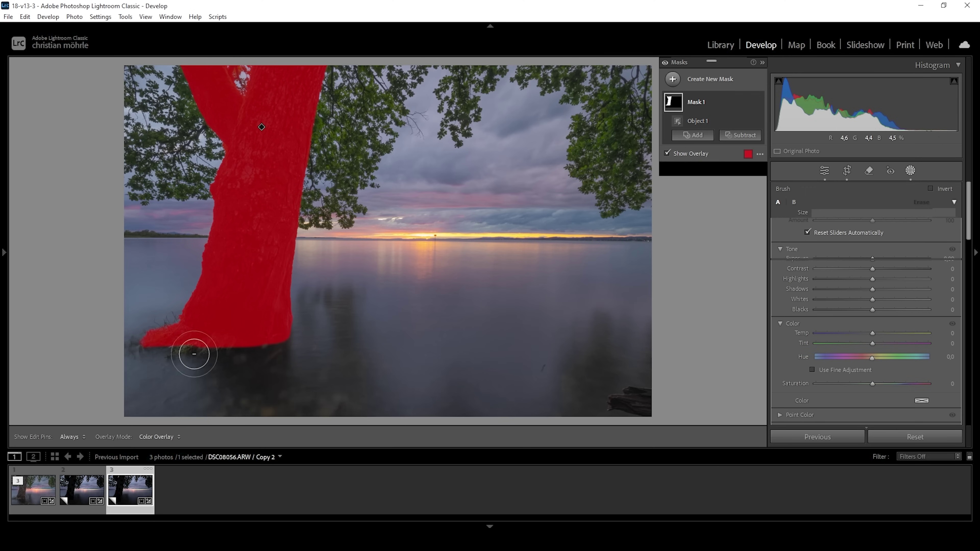
mouse_move(153, 343)
left_mouse_down()
mouse_move(171, 360)
mouse_move(149, 333)
mouse_move(174, 350)
left_mouse_up()
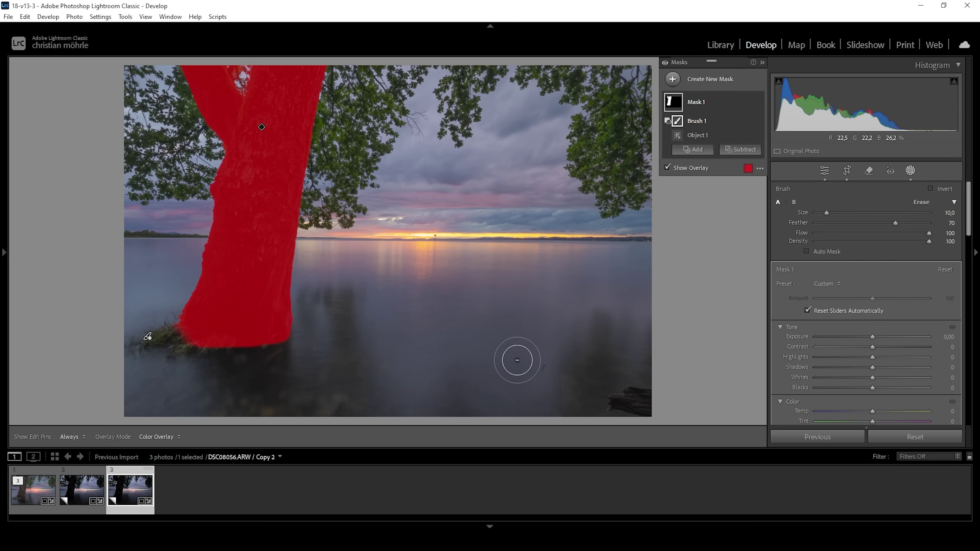
left_click_drag(871, 336, 878, 335)
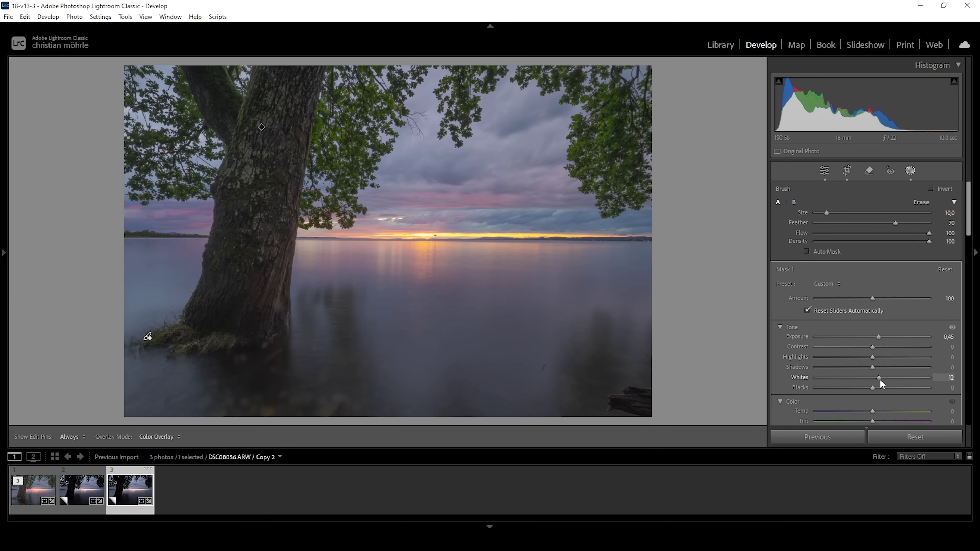
left_click_drag(883, 383, 887, 386)
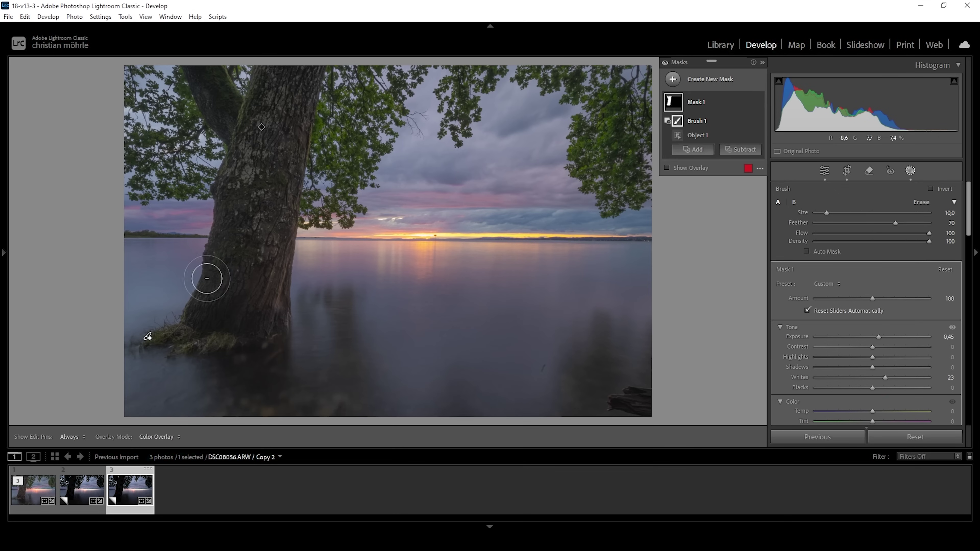
Create a new brush mask and paint it along the middle of the tree trunk down towards its base.
left_click(672, 80)
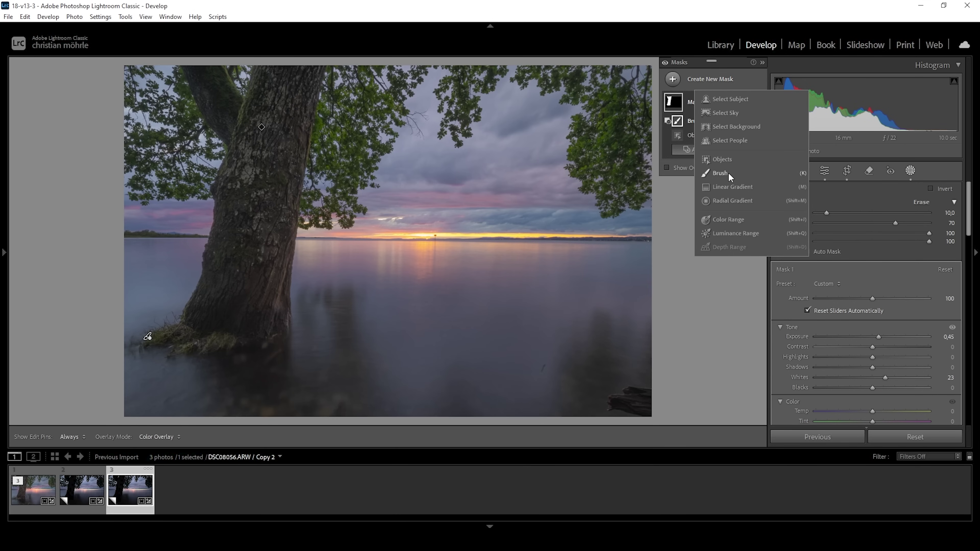
left_click(720, 173)
mouse_move(246, 248)
left_mouse_down()
mouse_move(282, 83)
mouse_move(236, 275)
left_mouse_up()
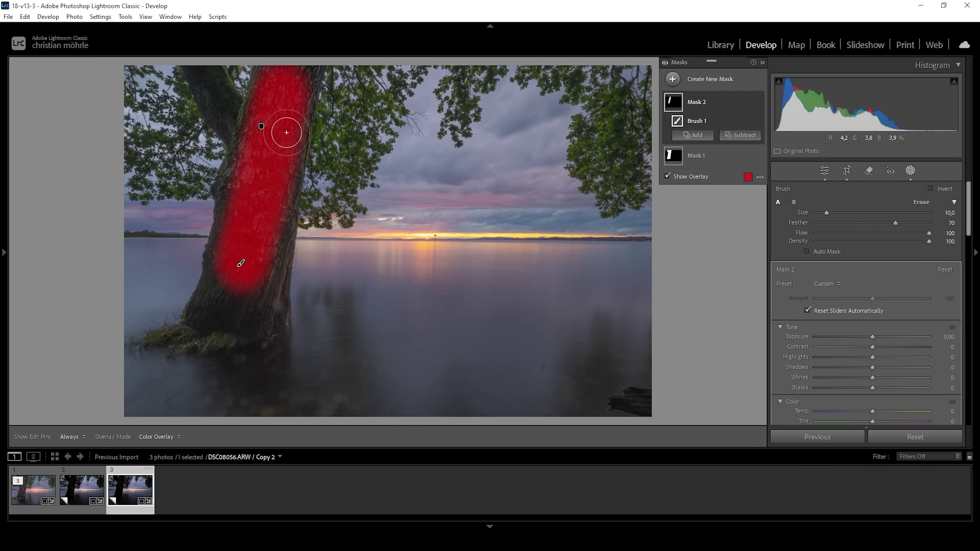
Set the trunk brush mask's Exposure to 0.23, Shadows and Whites to 3, and Temp to 10, and compare with all masks hidden.
left_click_drag(872, 336, 876, 336)
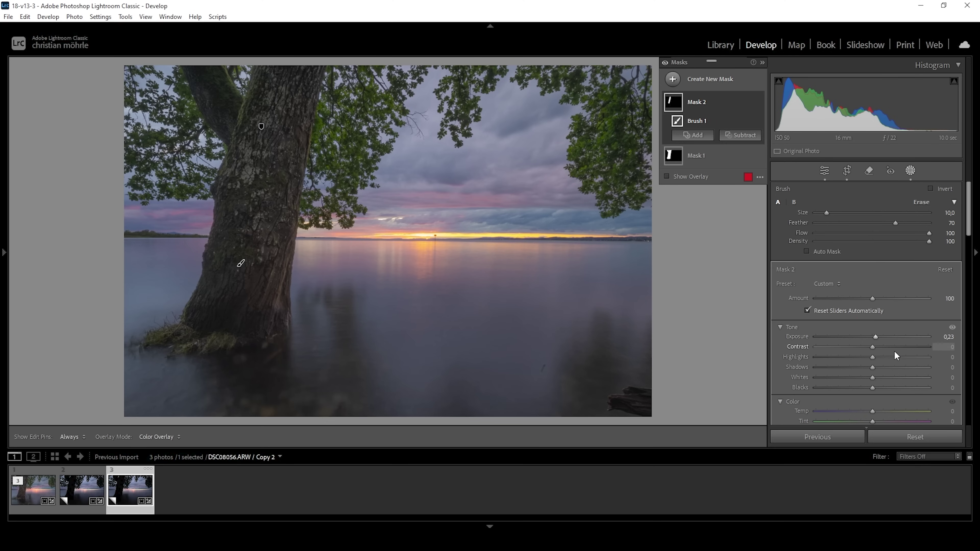
left_click_drag(873, 367, 873, 377)
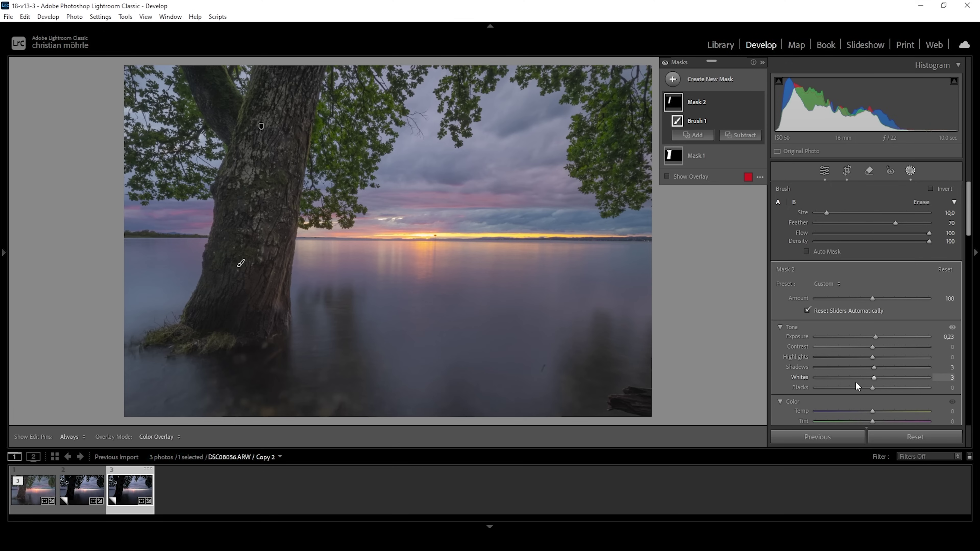
left_click_drag(873, 411, 874, 411)
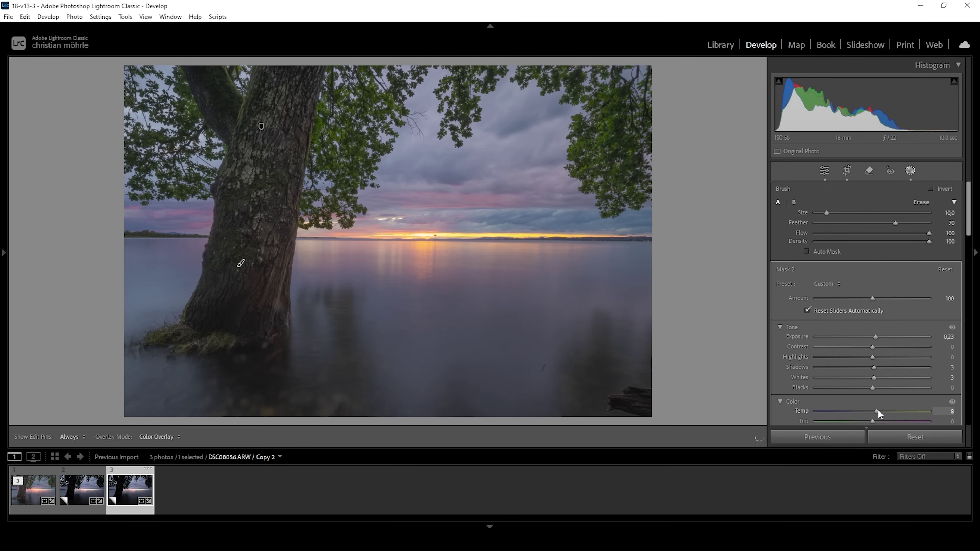
left_click_drag(879, 412, 879, 411)
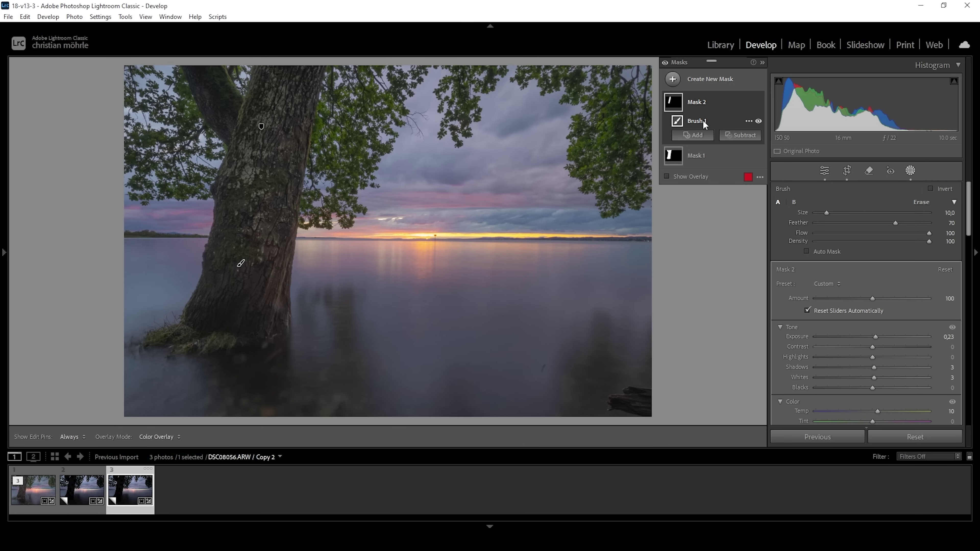
left_click(665, 62)
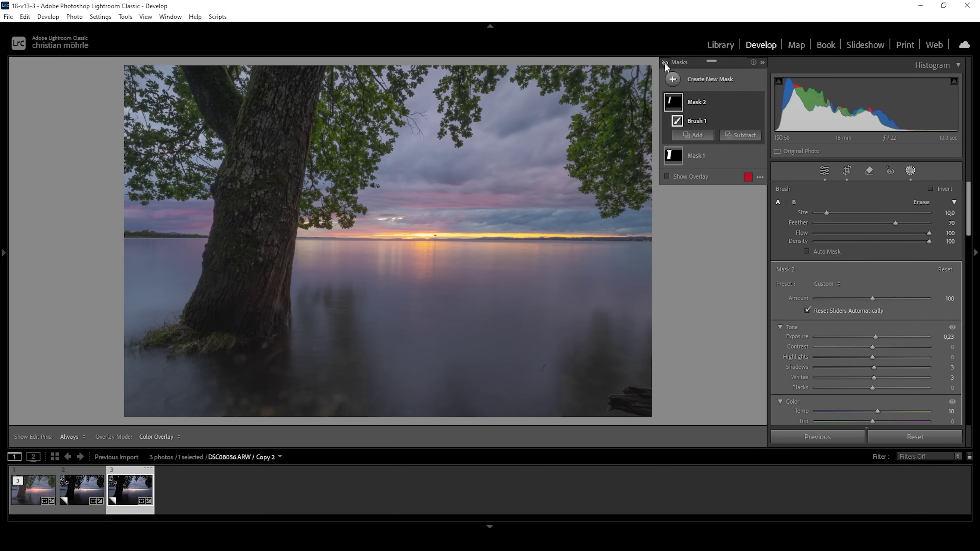
left_click(665, 63)
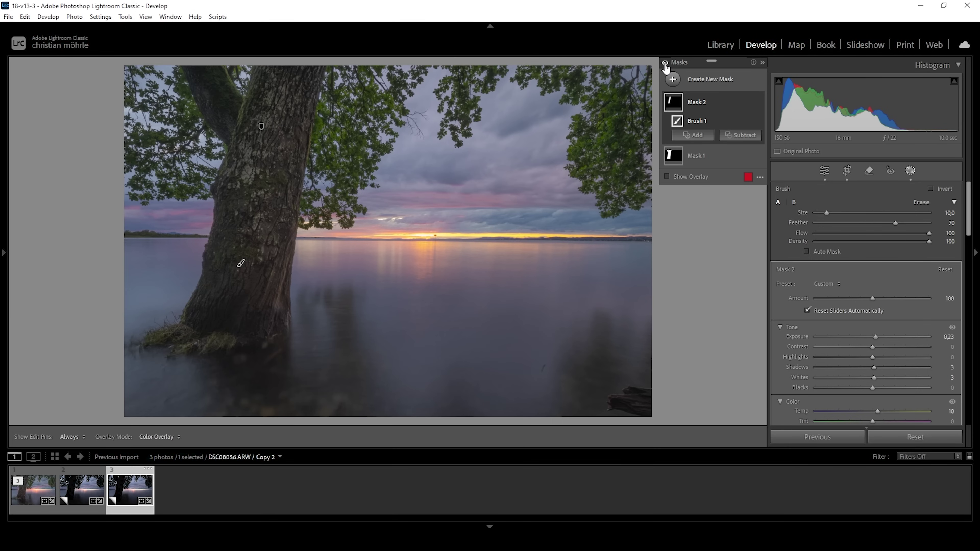
Create a linear gradient mask over the water, fading out upward and starting just below the horizon.
right_click(676, 93)
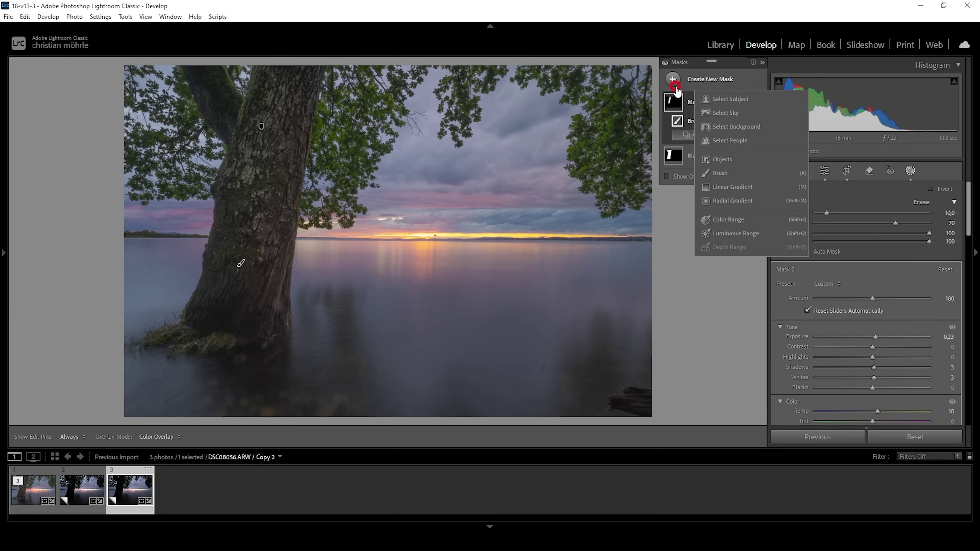
left_click(739, 187)
key("m")
left_click_drag(422, 266, 424, 363)
left_click_drag(416, 239, 421, 250)
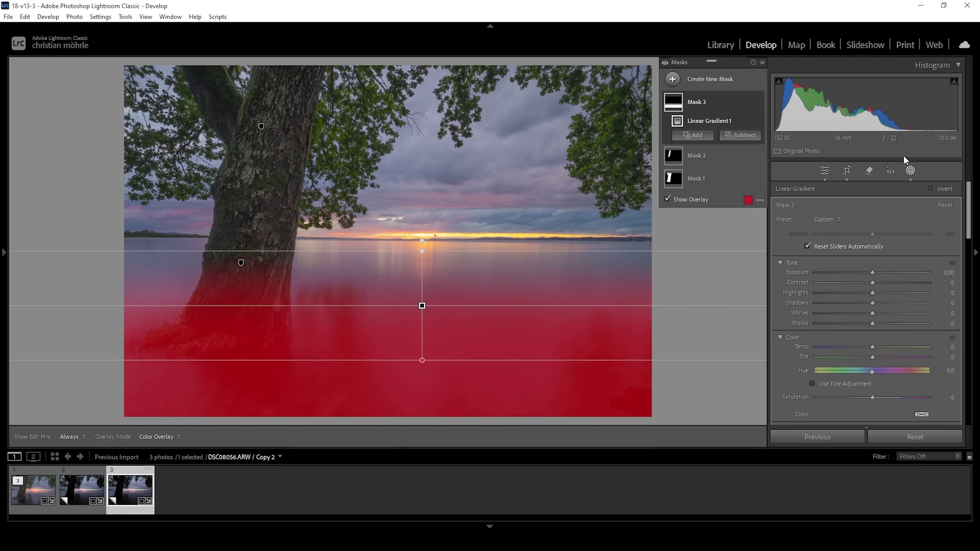
Subtract the tree trunk and its grassy base from the water gradient with a rectangular object selection.
left_click(747, 140)
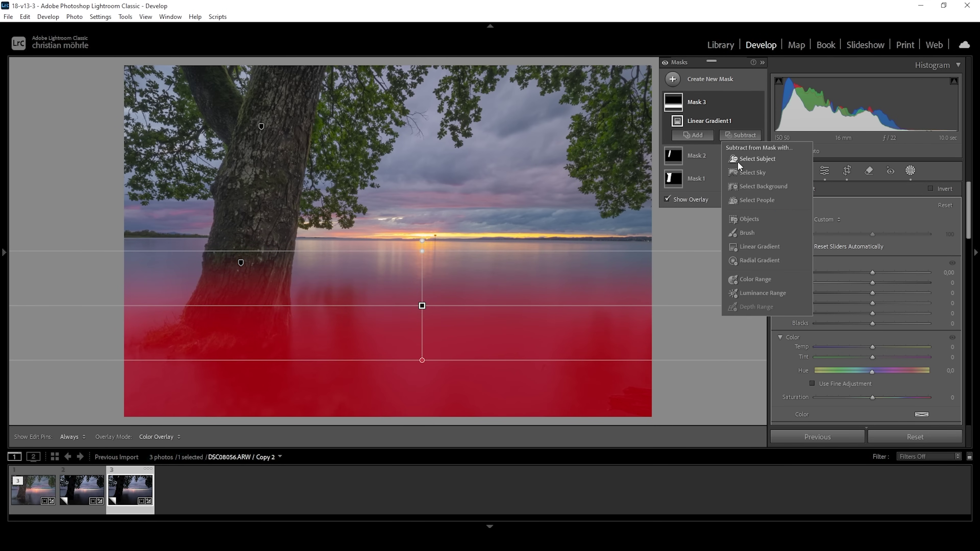
left_click(747, 219)
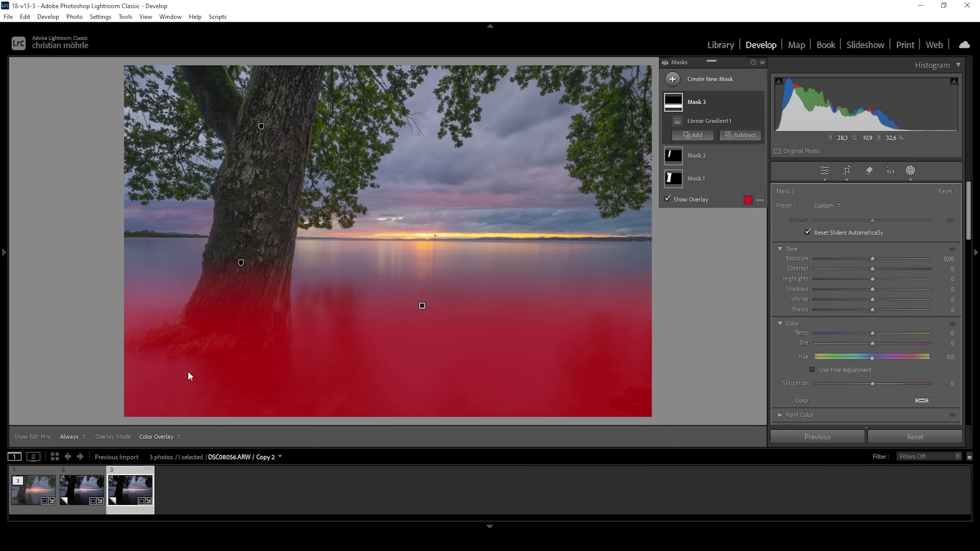
left_click_drag(151, 366, 333, 132)
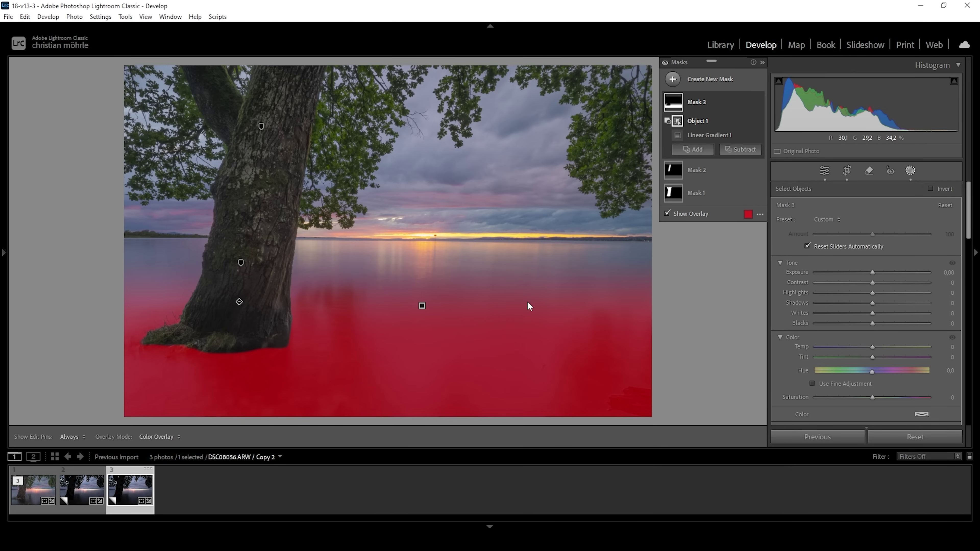
Set the water mask's Texture to 41 and Clarity to 52.
scroll(864, 387, "down", 5)
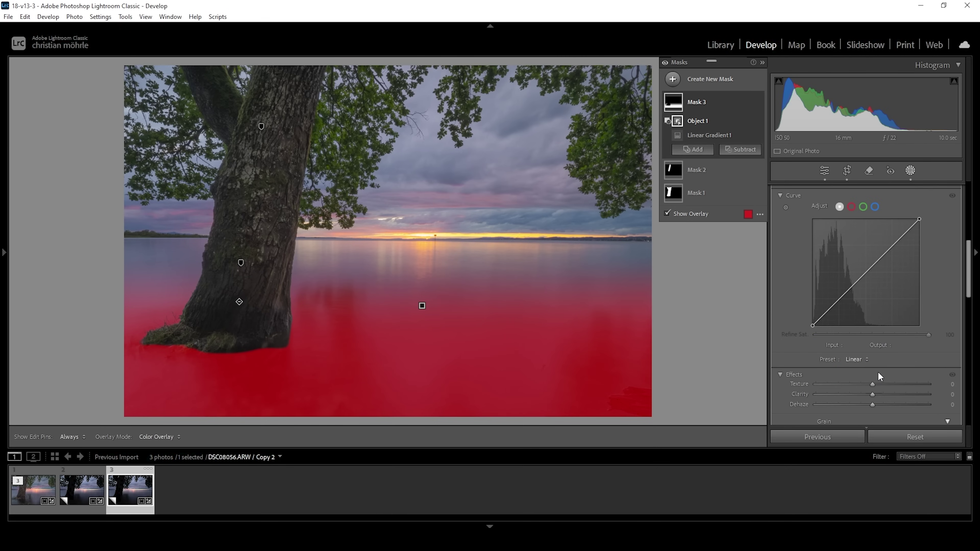
left_click(871, 384)
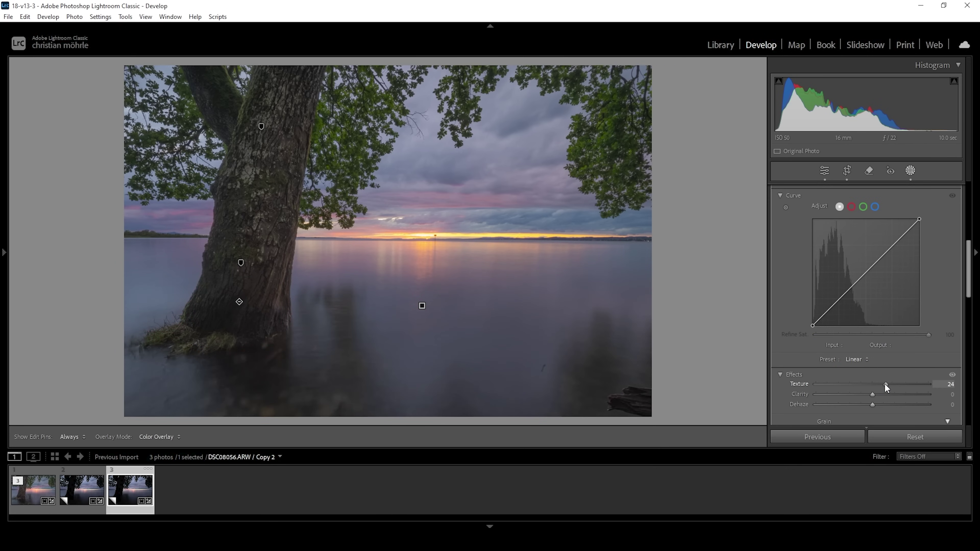
mouse_move(890, 383)
left_mouse_down()
mouse_move(886, 394)
mouse_move(904, 394)
left_mouse_up()
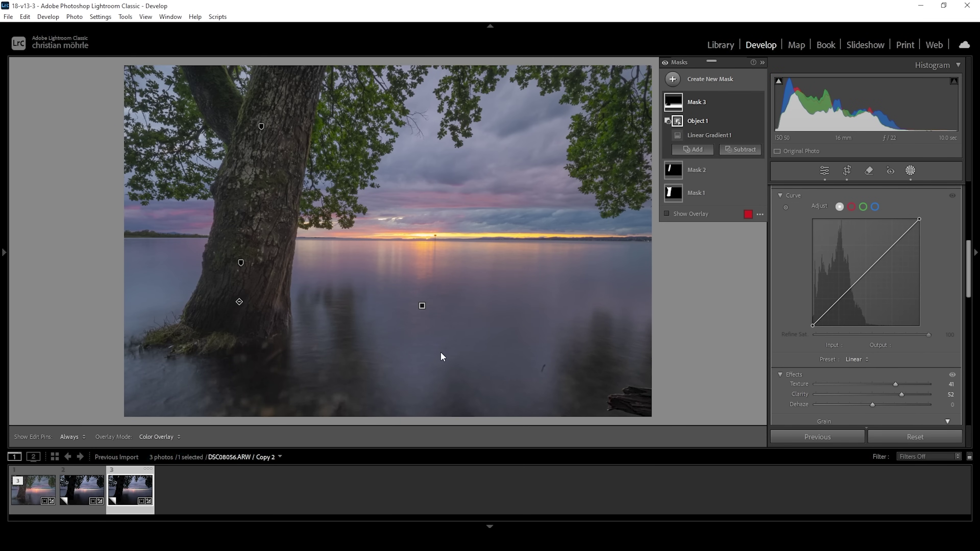
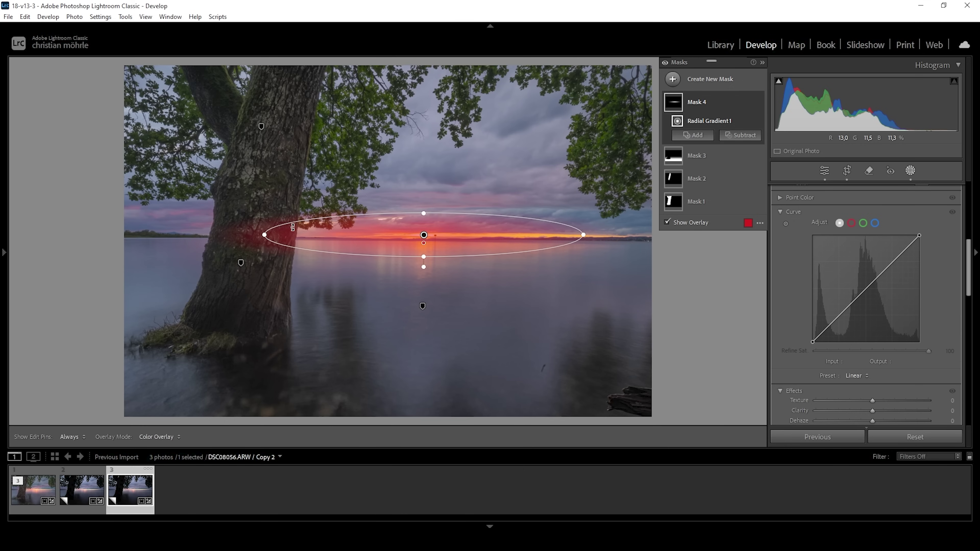
Set the flat horizon radial mask's Blacks to 25 and Whites to 14.
scroll(914, 337, "up", 5)
left_click_drag(872, 340, 885, 341)
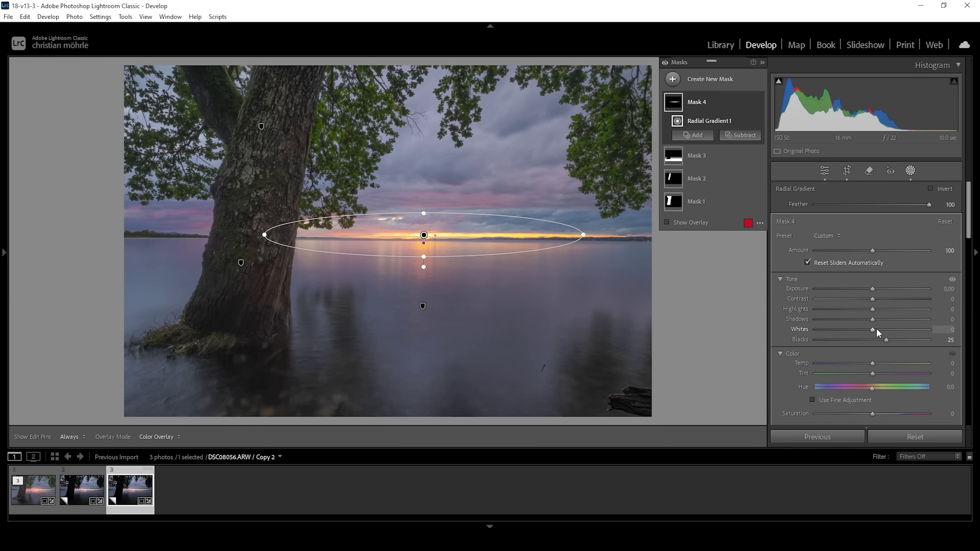
left_click_drag(873, 327, 872, 328)
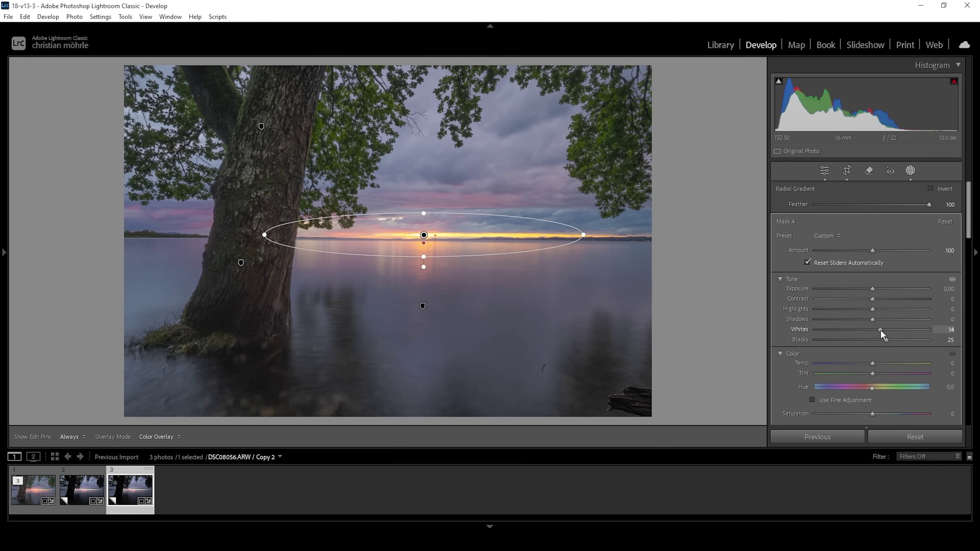
left_click_drag(880, 329, 880, 329)
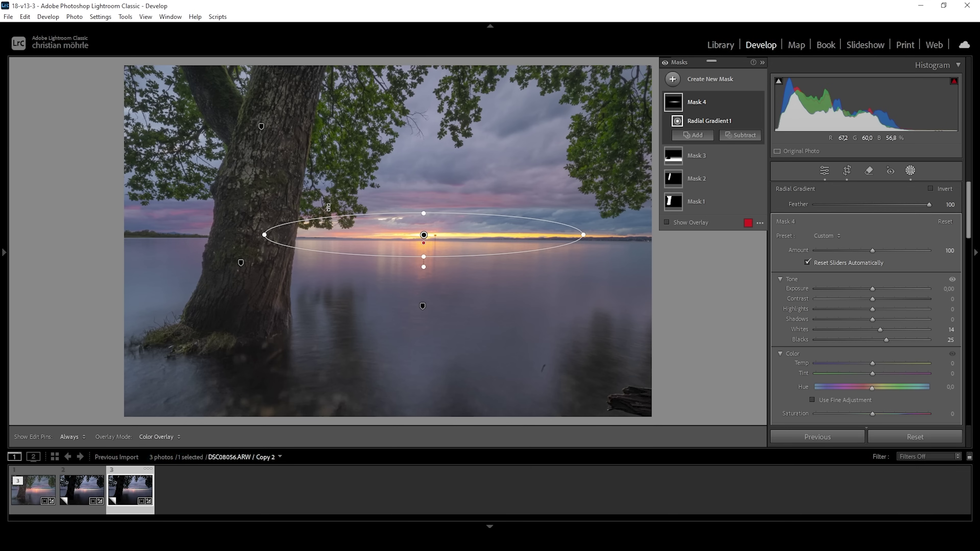
Tint the horizon radial mask with a warm orange color and soften the tint's saturation.
scroll(927, 360, "down", 3)
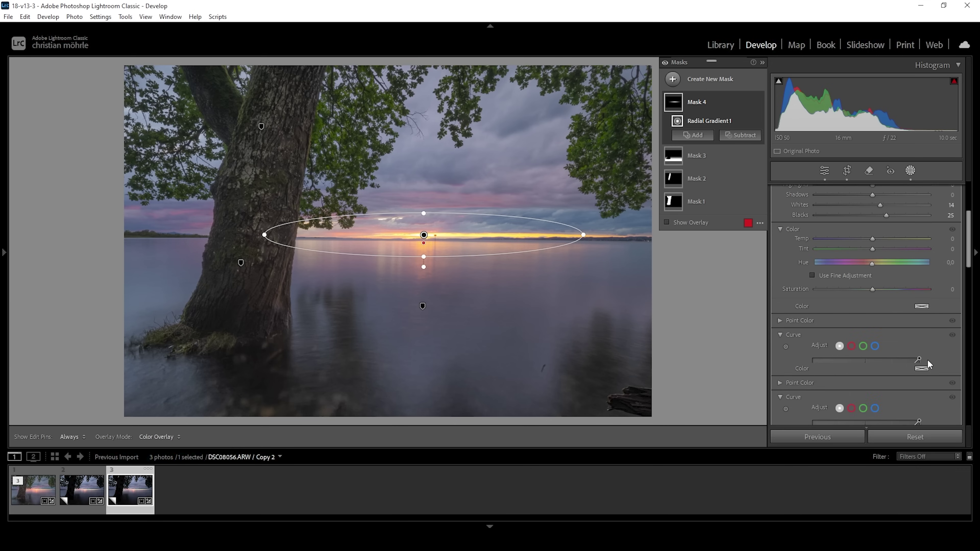
left_click(922, 306)
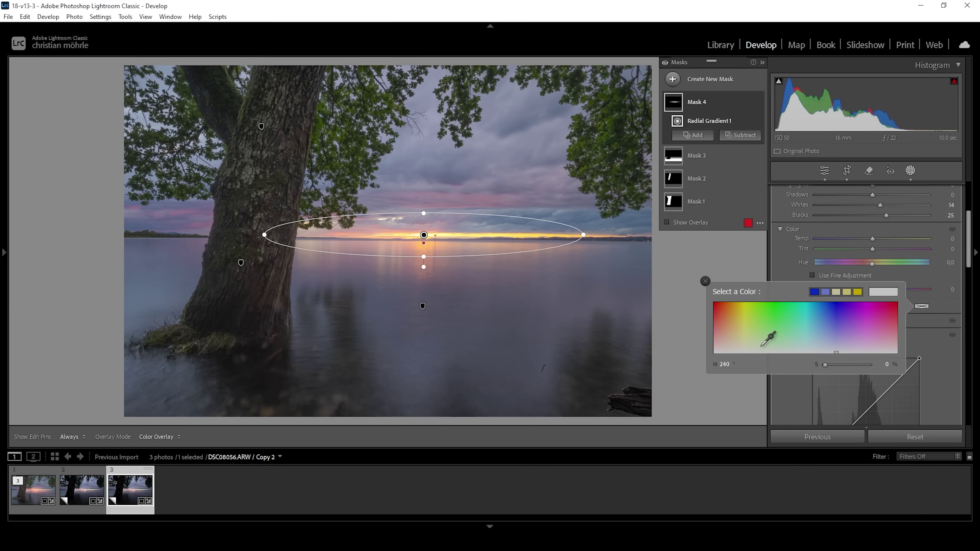
left_click_drag(737, 317, 731, 318)
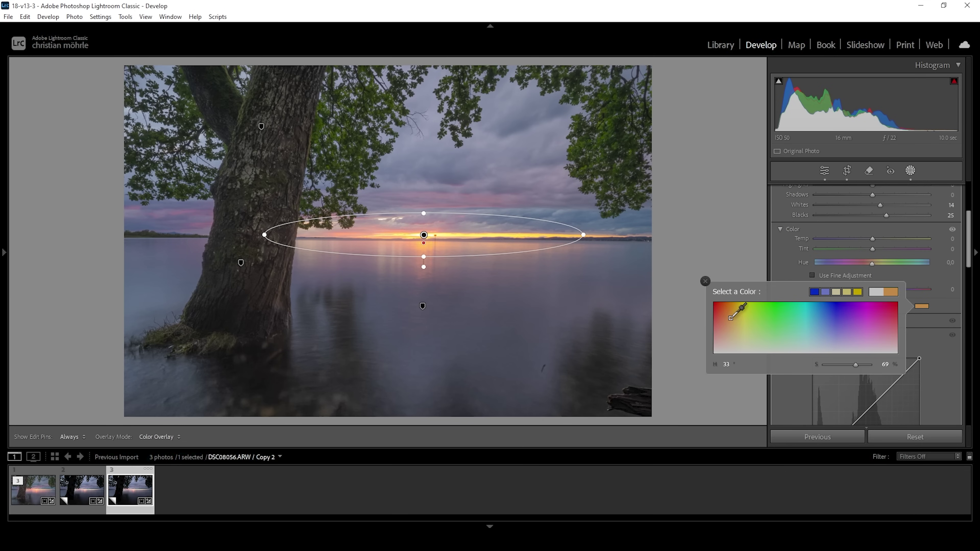
left_click_drag(730, 318, 728, 319)
left_click_drag(855, 366, 846, 366)
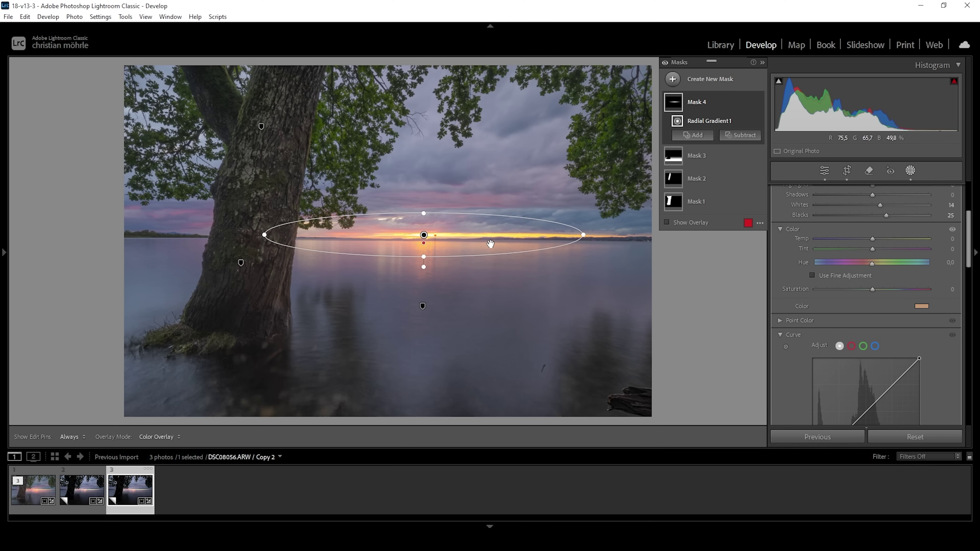
Create a smaller radial gradient mask centered on the setting sun, covering the nearby sky and water.
left_click(672, 79)
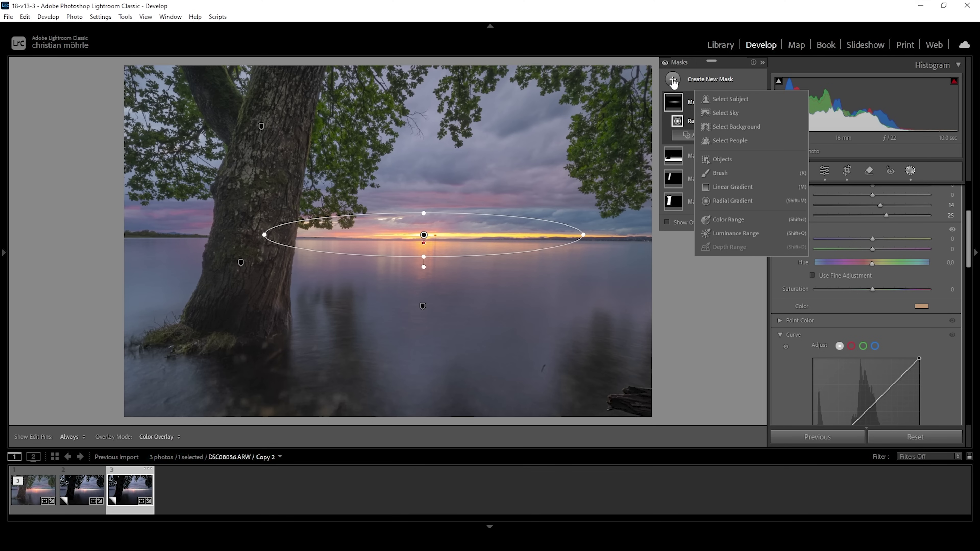
left_click(732, 200)
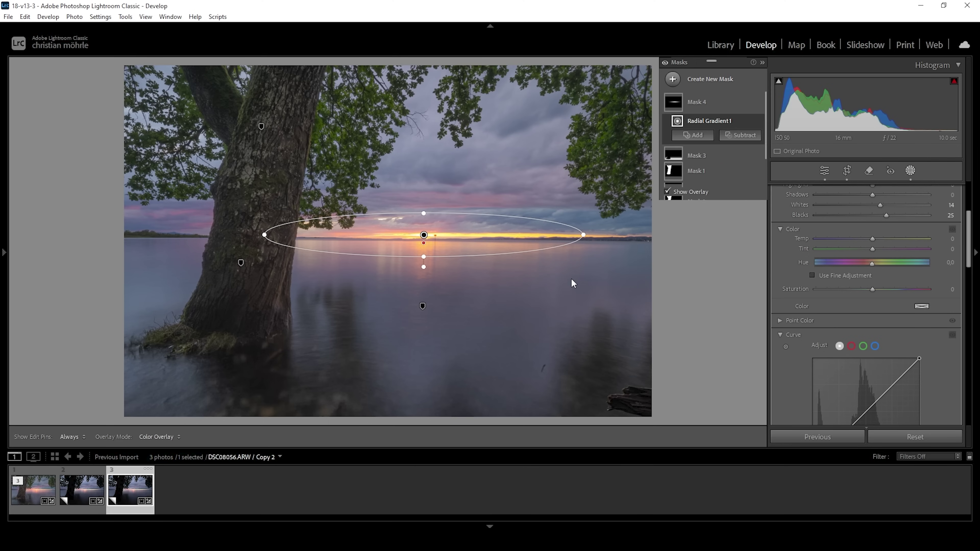
left_click_drag(408, 223, 482, 276)
left_click_drag(410, 220, 425, 232)
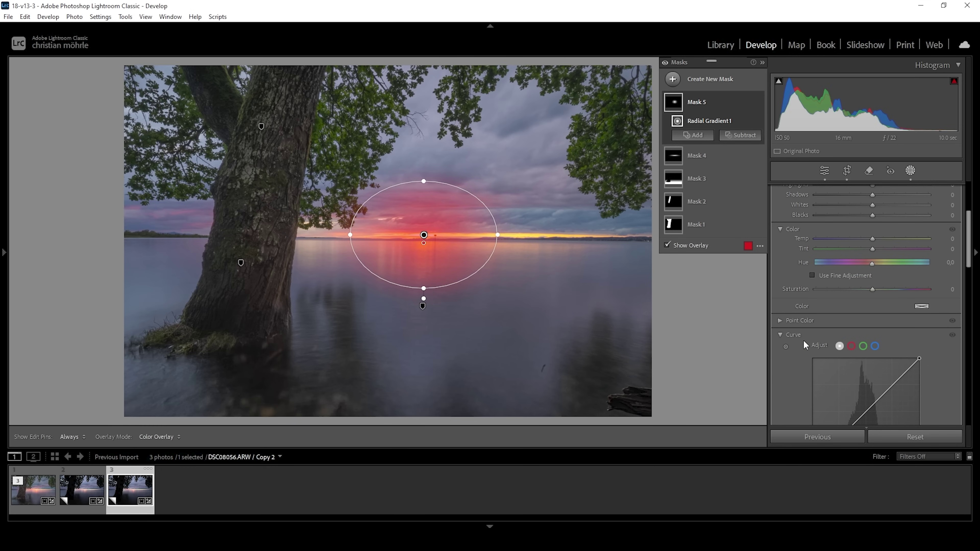
Set the sun radial mask's Whites and Blacks to 13, Temp to 10, and Saturation to 17.
left_click_drag(874, 216, 875, 206)
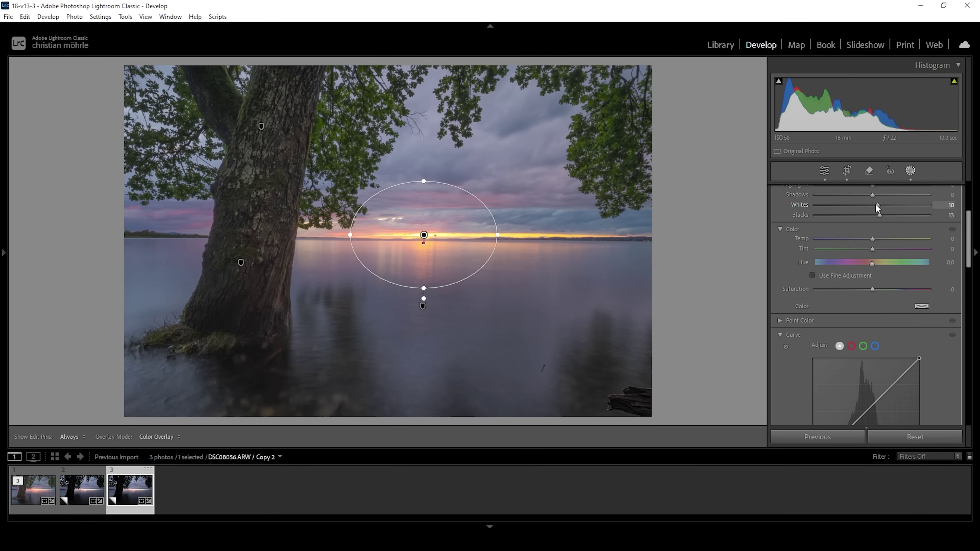
left_click_drag(875, 208, 874, 241)
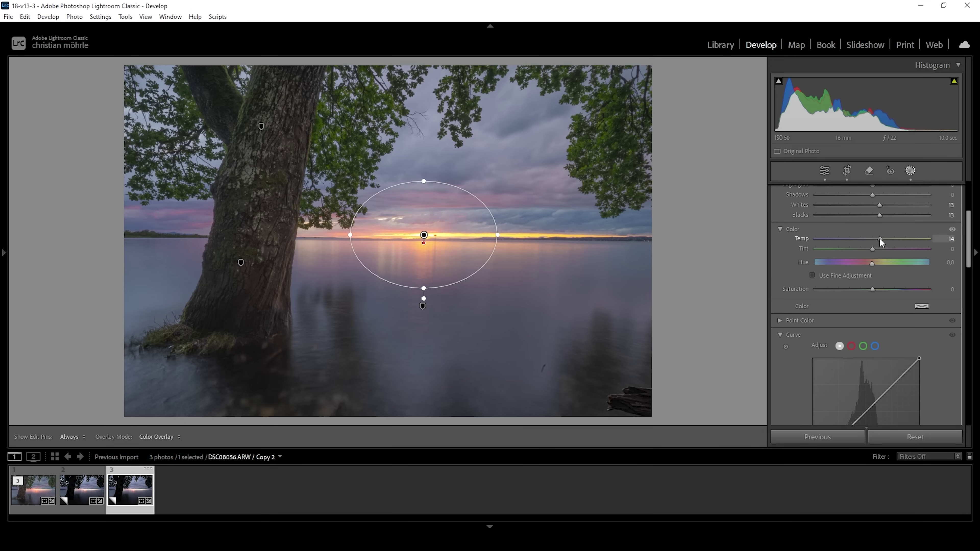
left_click_drag(880, 239, 878, 239)
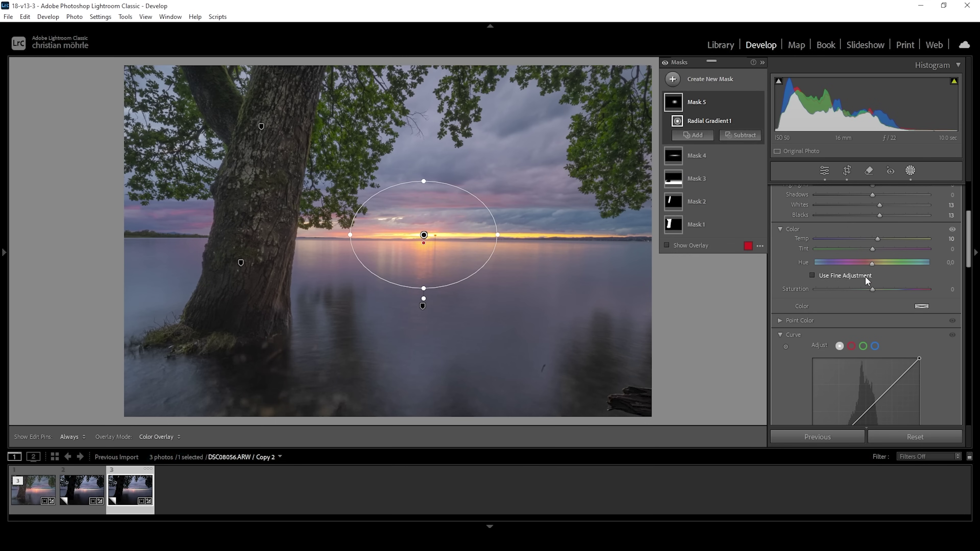
left_click_drag(871, 289, 883, 288)
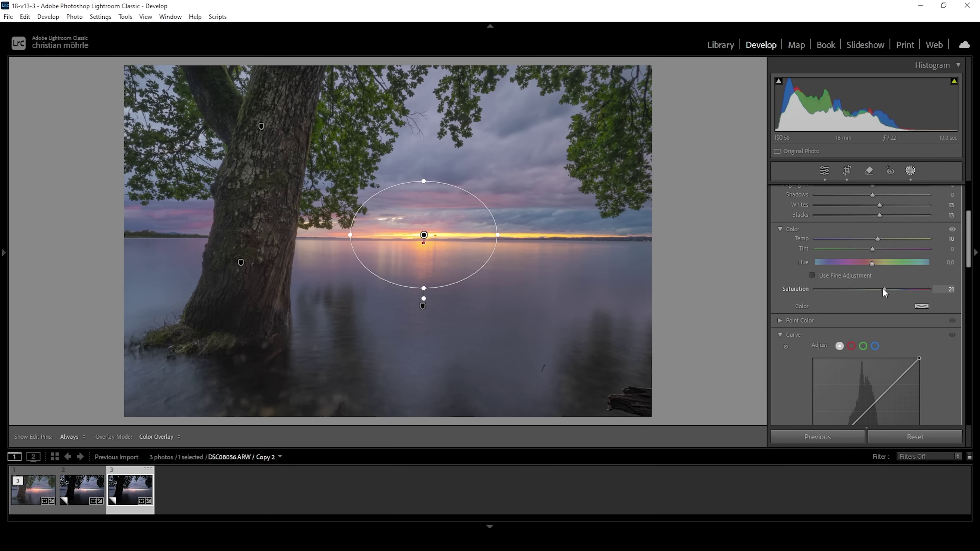
left_click_drag(872, 288, 873, 288)
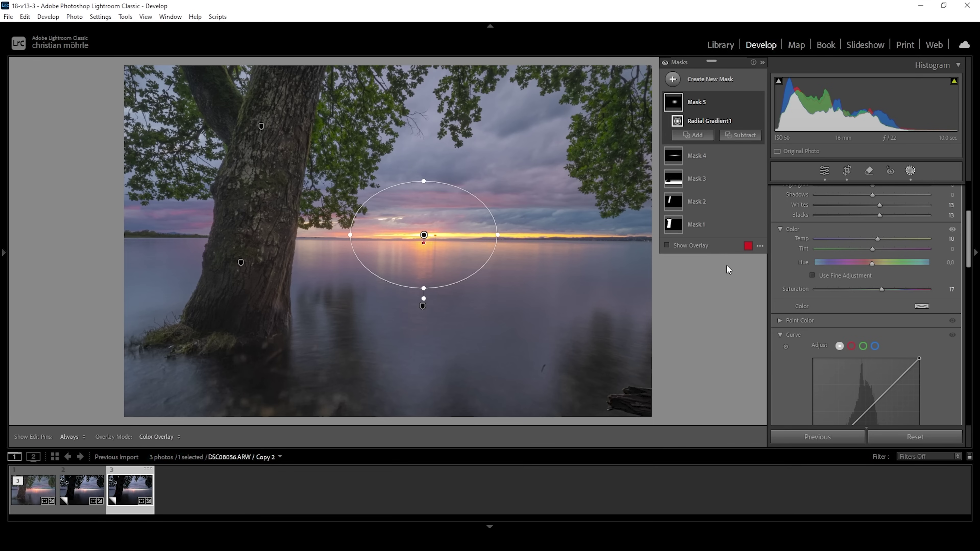
Create a large, wide radial gradient mask centered on the horizon, extending past both sides of the photo.
left_click(672, 79)
left_click(732, 200)
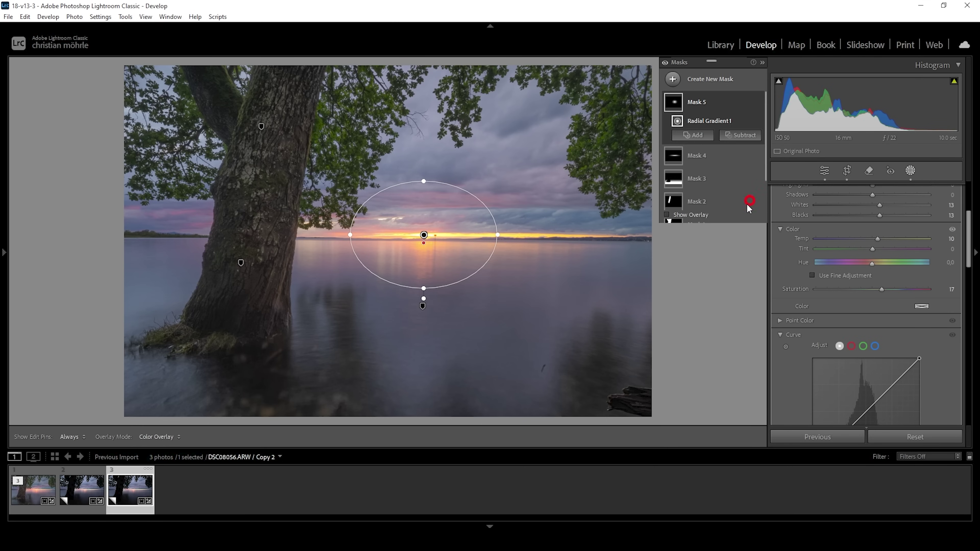
left_click_drag(332, 249, 343, 254)
left_click_drag(433, 277, 673, 377)
left_click_drag(334, 252, 402, 236)
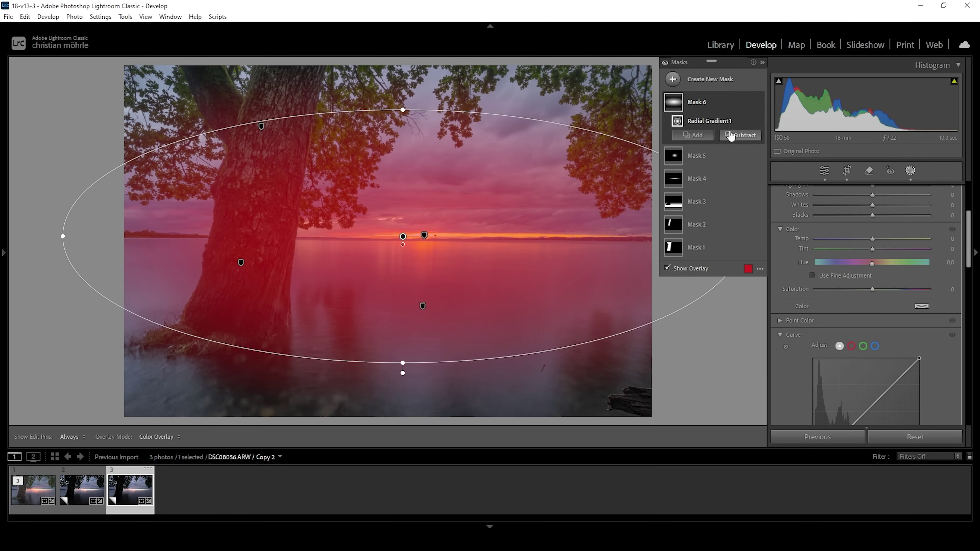
Subtract the tree trunk from the large radial mask with a rectangular object selection.
left_click(737, 136)
left_click(749, 219)
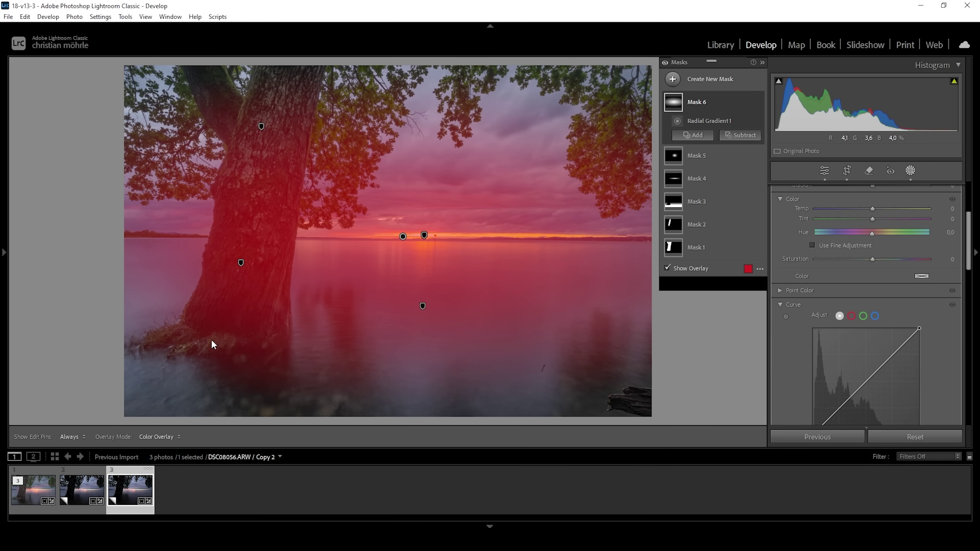
left_click_drag(179, 348, 326, 59)
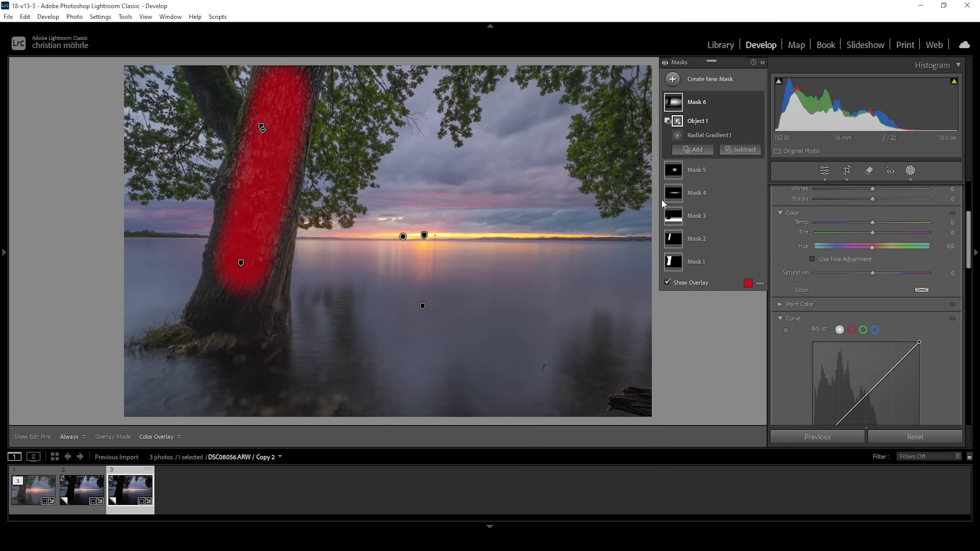
Subtract the luminance range 90/99–100/100, sampled at the bright horizon, from the large radial mask and set its Contrast to 38, Shadows to 29, Whites to 14.
left_click(742, 150)
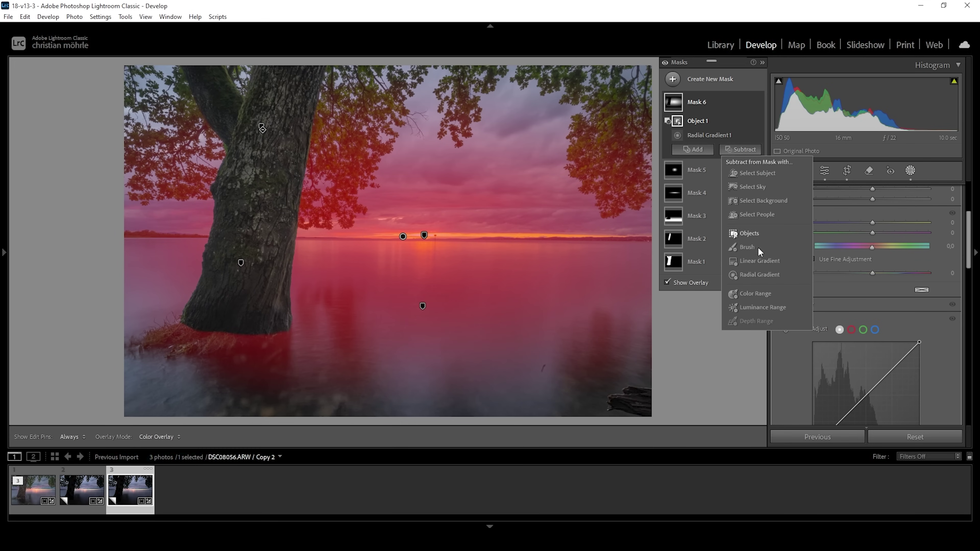
left_click(758, 308)
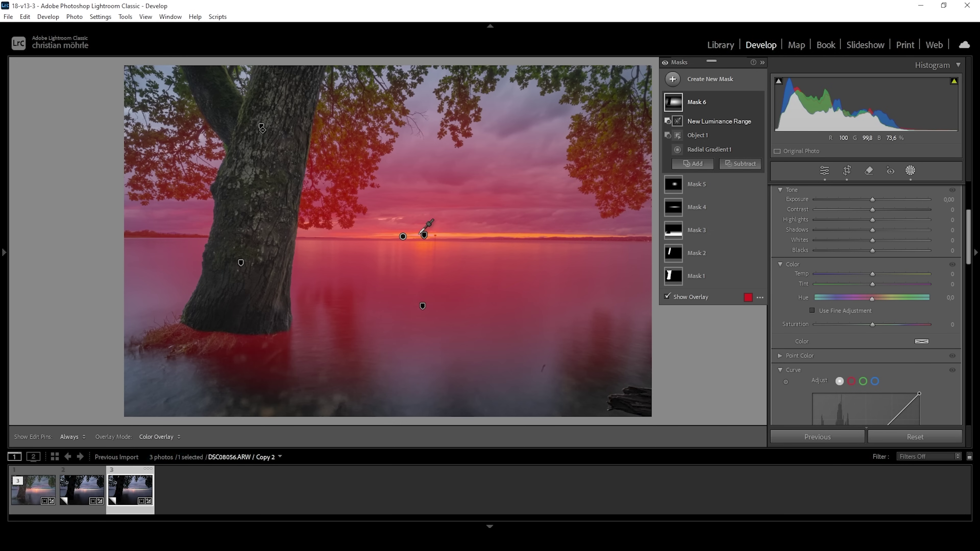
left_click(418, 234)
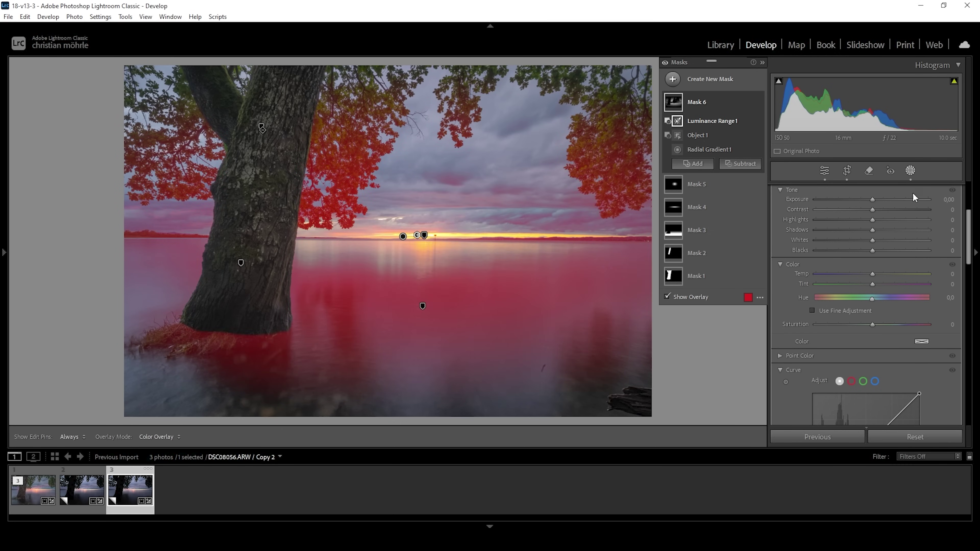
scroll(878, 276, "up", 3)
mouse_move(921, 205)
left_mouse_down()
mouse_move(886, 212)
mouse_move(918, 211)
left_mouse_up()
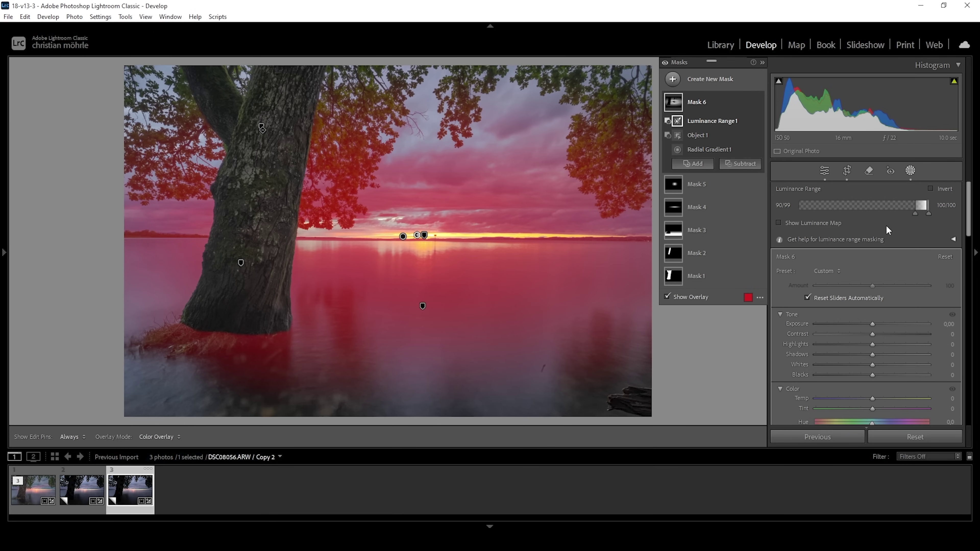
left_click_drag(873, 364, 894, 335)
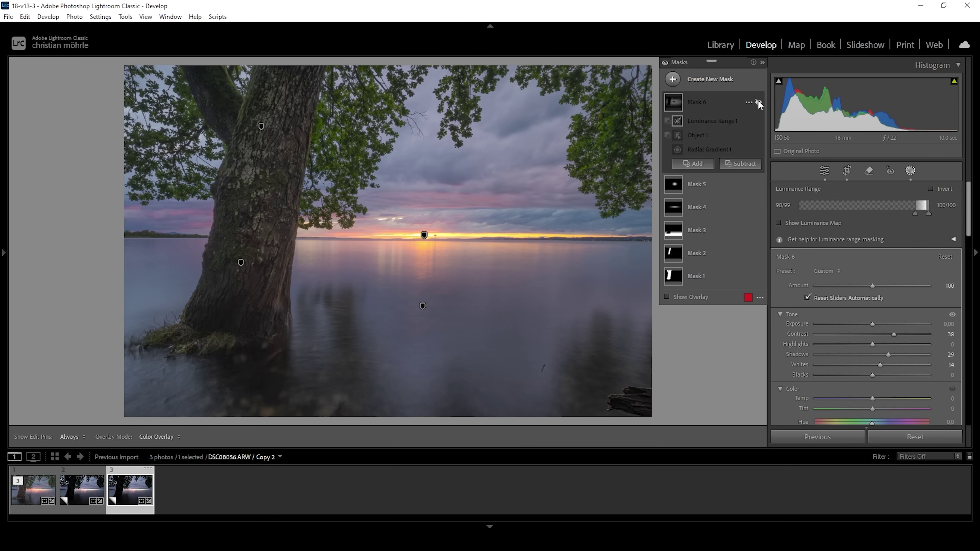
Compare the photo with the large radial mask's adjustments hidden and shown, leaving the mask visible.
left_click(758, 101)
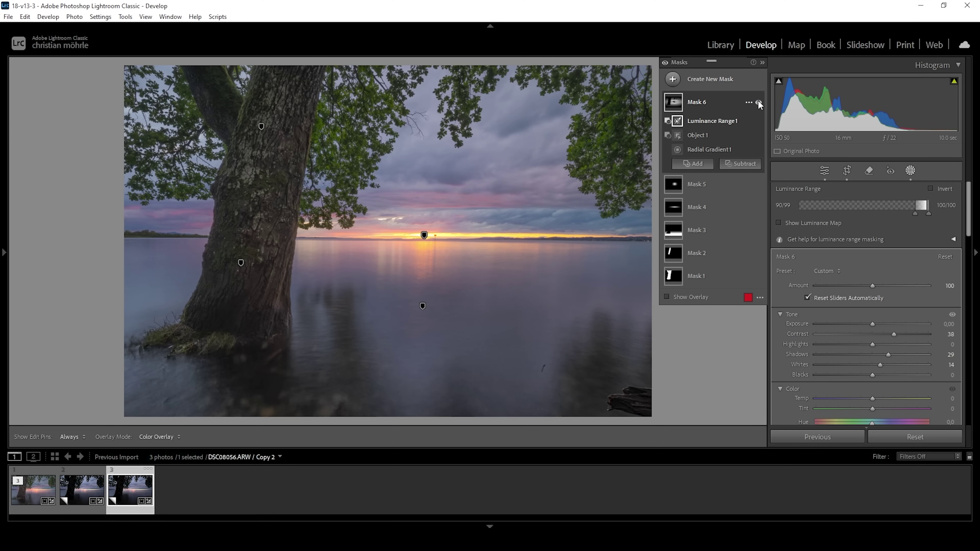
left_click(758, 102)
left_click(758, 101)
left_click(758, 101)
left_click(758, 101)
left_click(758, 101)
left_click(758, 101)
left_click(758, 101)
left_click(757, 101)
left_click(758, 102)
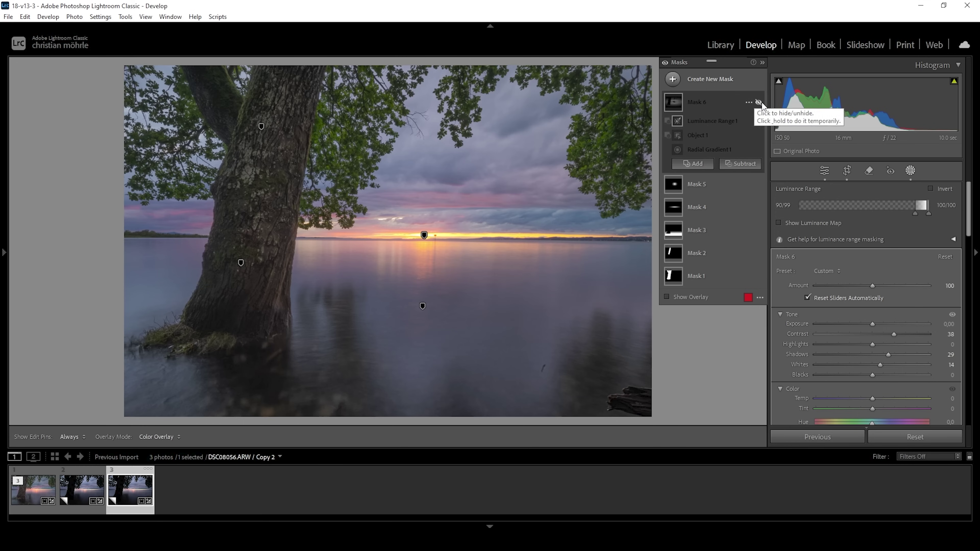
left_click(759, 102)
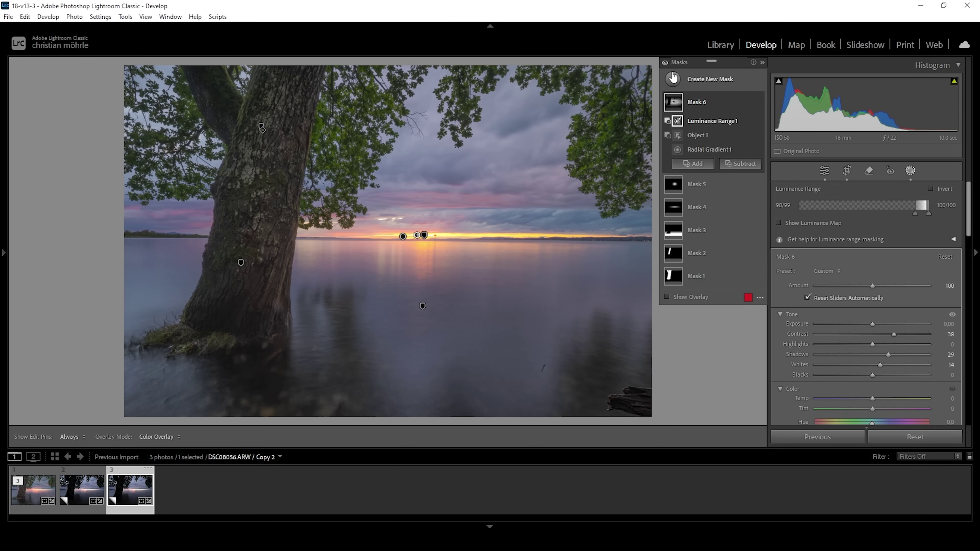
Create a color range mask sampled from the blue-grey clouds and subtract the water and horizon area with a linear gradient fading upward into the sky.
left_click(674, 80)
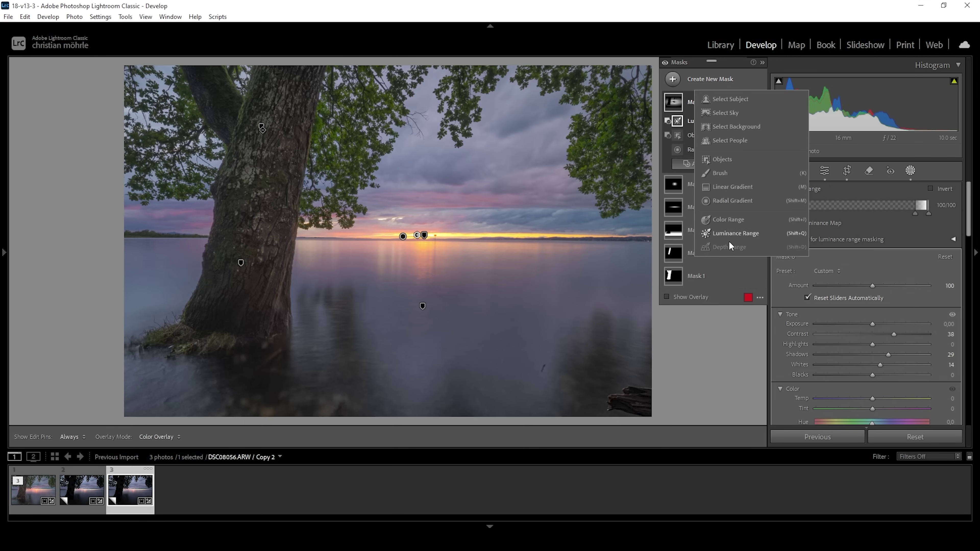
left_click(739, 220)
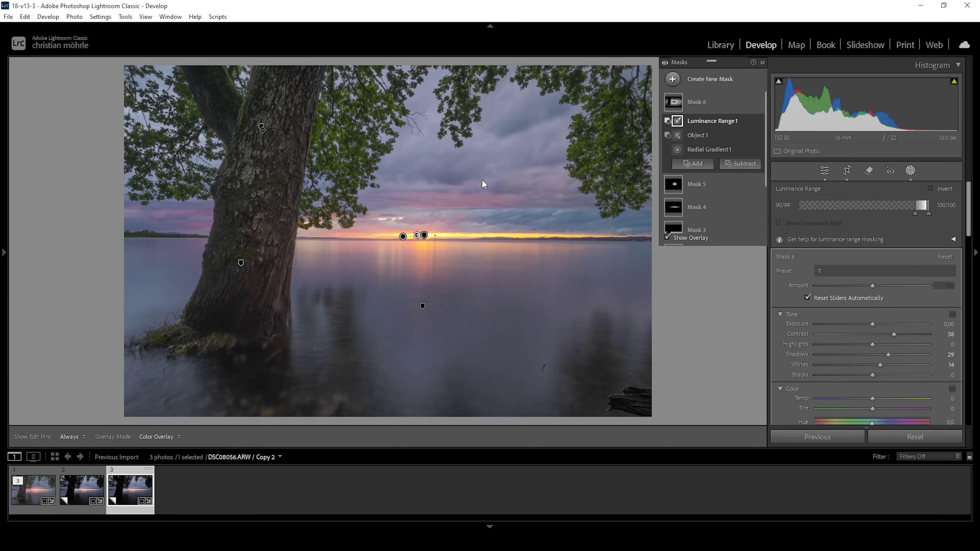
left_click(501, 119)
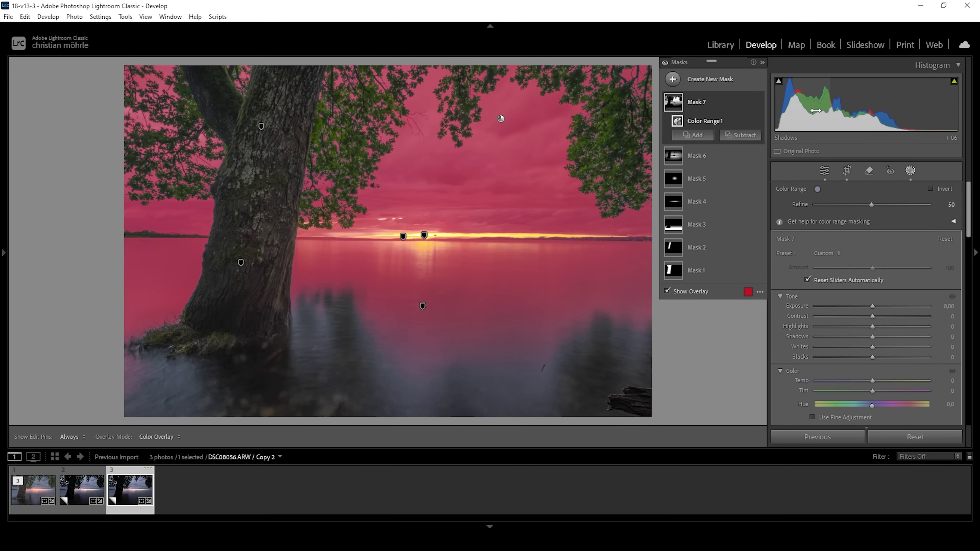
left_click(740, 136)
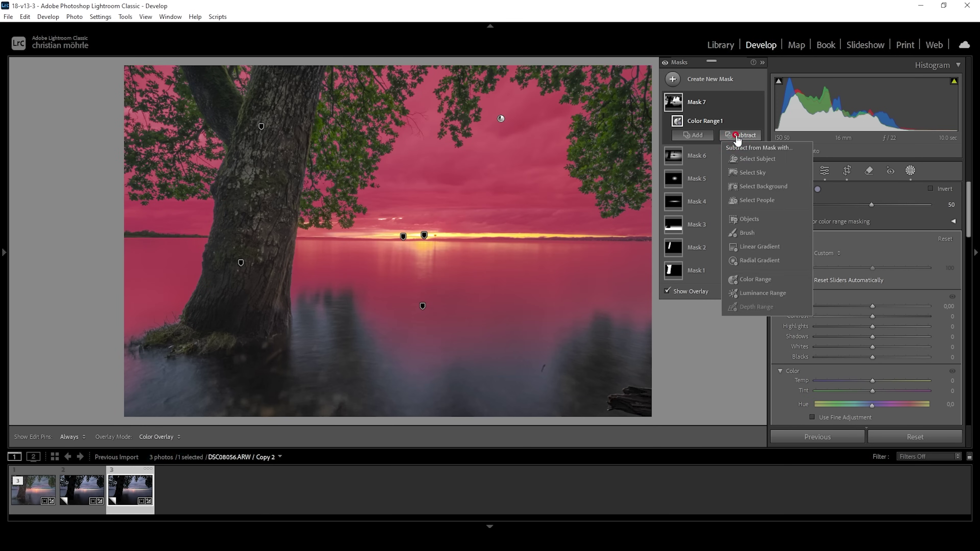
left_click(748, 249)
left_click_drag(415, 236, 415, 171)
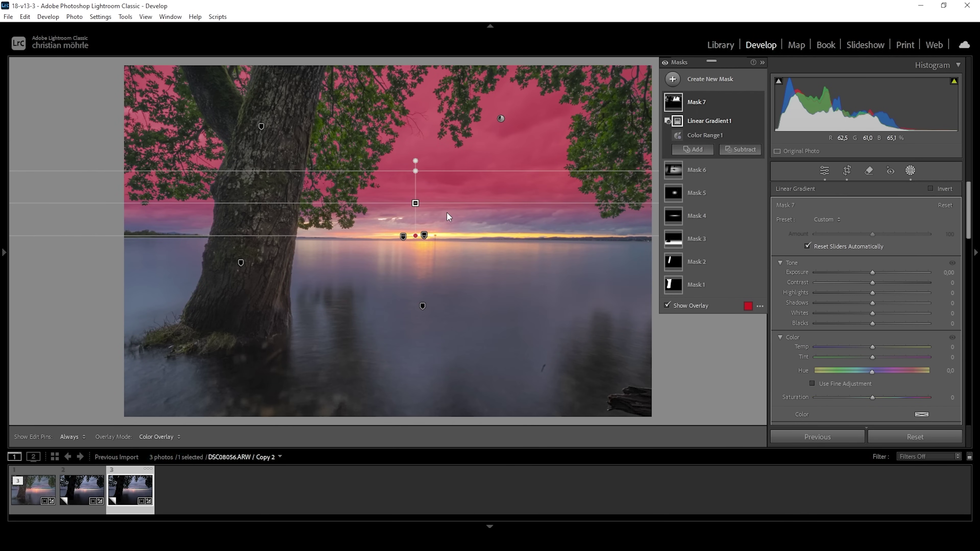
Set the sky color range mask's Contrast to 45 and Temp to −4, and lower its Tint slightly toward green.
left_click_drag(872, 282, 897, 283)
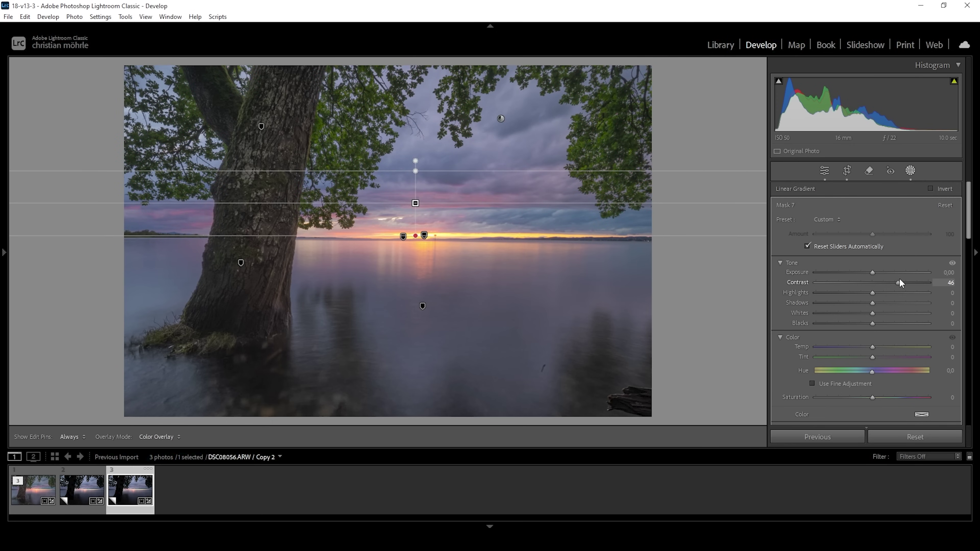
left_click_drag(899, 280, 897, 282)
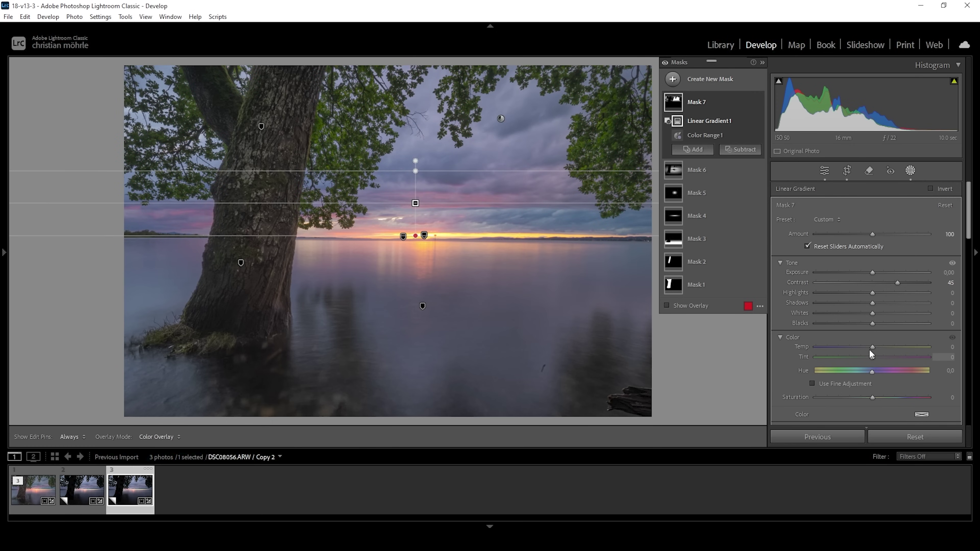
left_click_drag(871, 347, 869, 347)
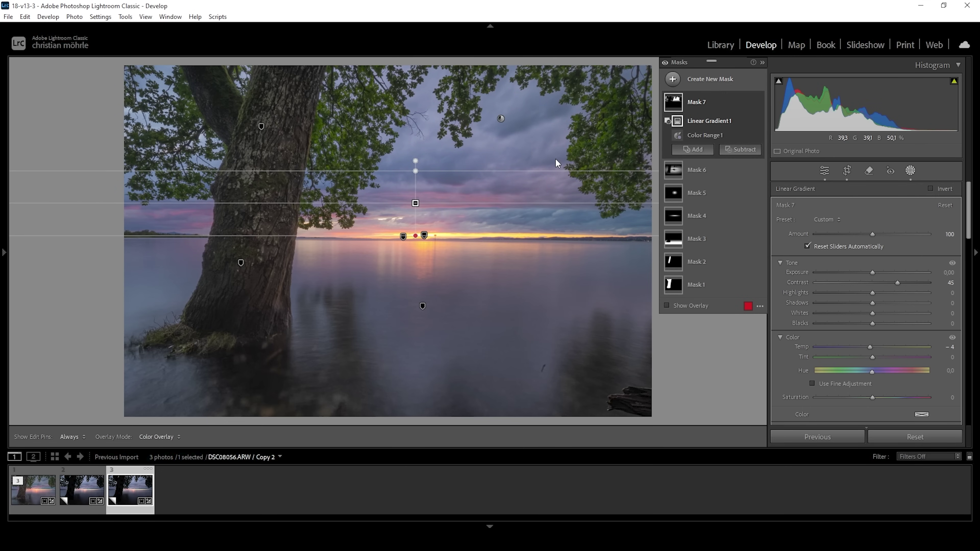
left_click_drag(873, 357, 866, 357)
Create another color range mask from the uppermost sky and subtract everything below it with a tall linear gradient starting mid-sky.
right_click(671, 91)
left_click(735, 221)
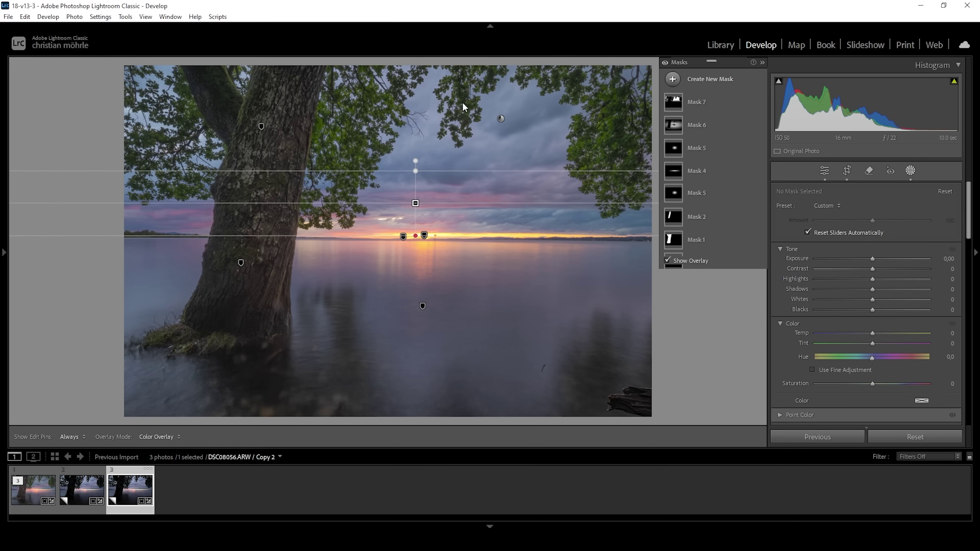
key("shift+j")
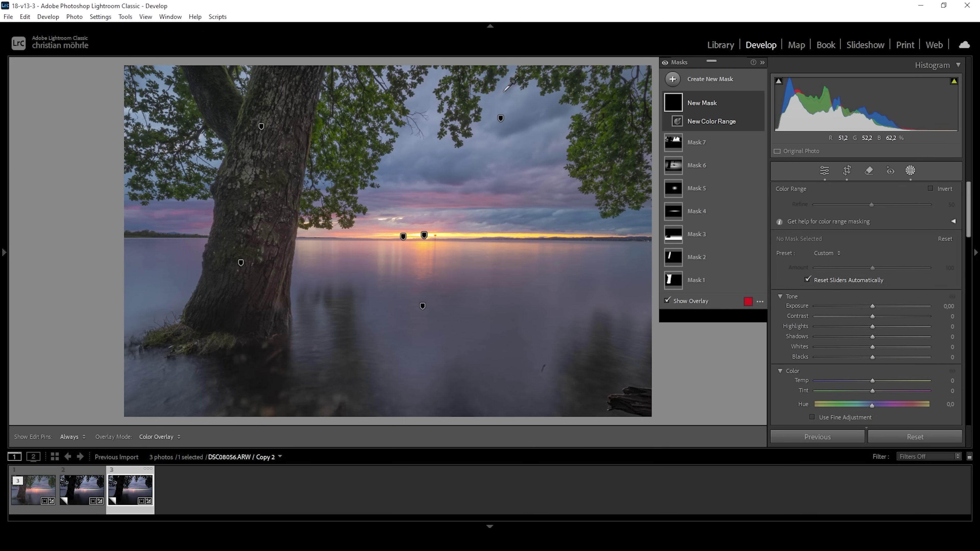
left_click(502, 93)
left_click(741, 135)
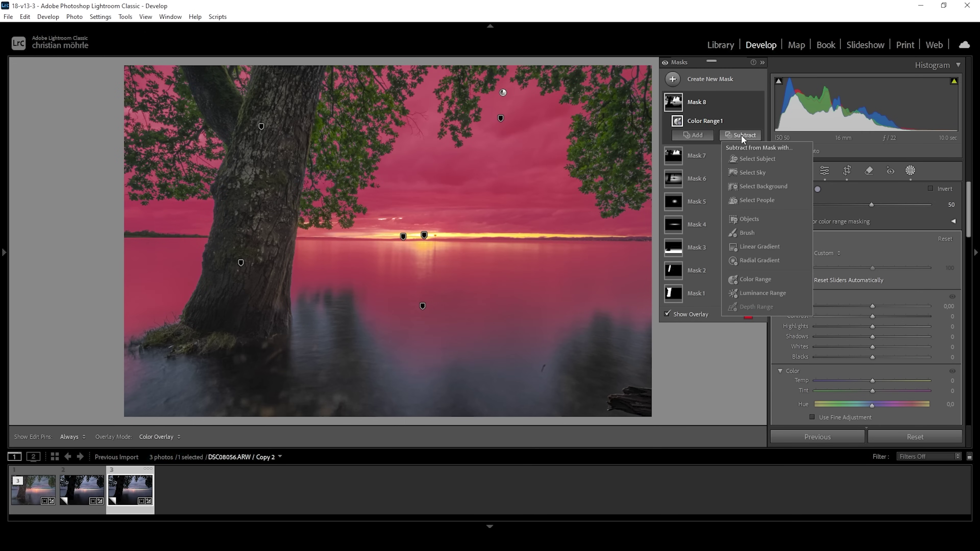
left_click(759, 247)
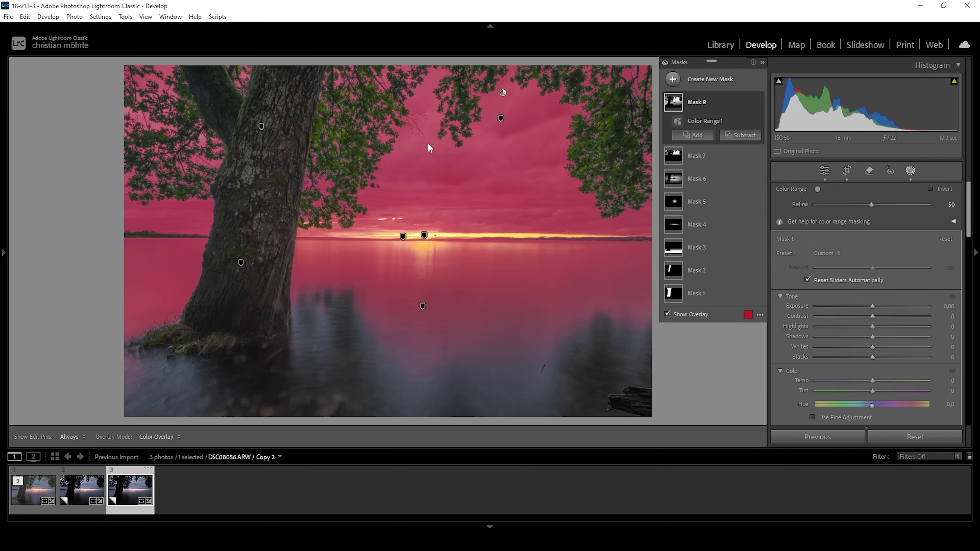
left_click_drag(440, 183, 440, 123)
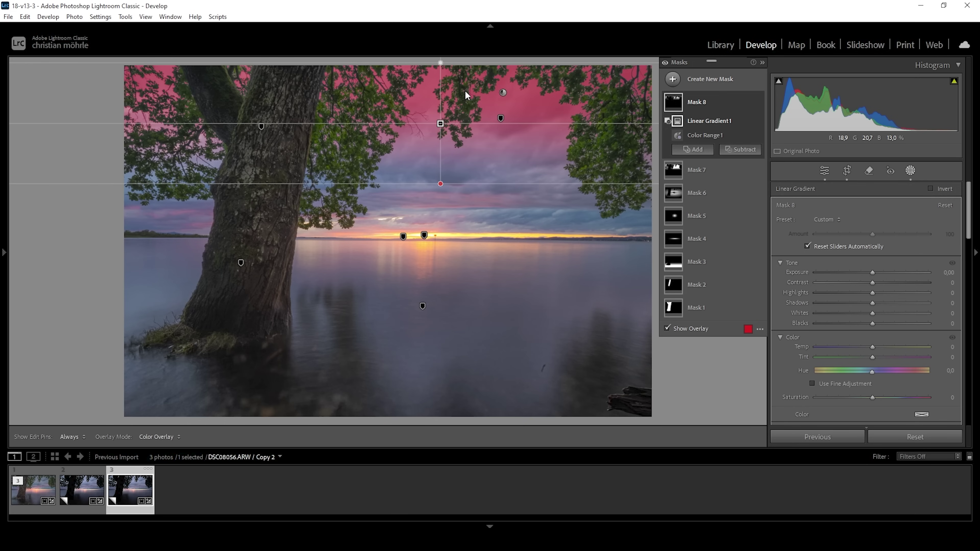
Set the upper-sky mask's Exposure to −0.52 and move the lower edge of its subtracting gradient slightly upward.
left_click_drag(873, 271, 873, 271)
left_click_drag(871, 271, 861, 269)
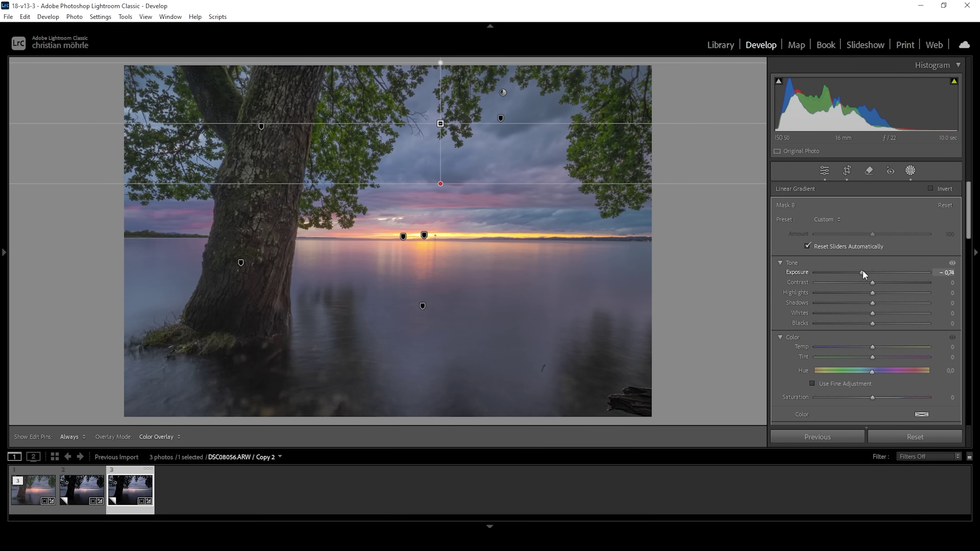
left_click_drag(862, 274, 864, 273)
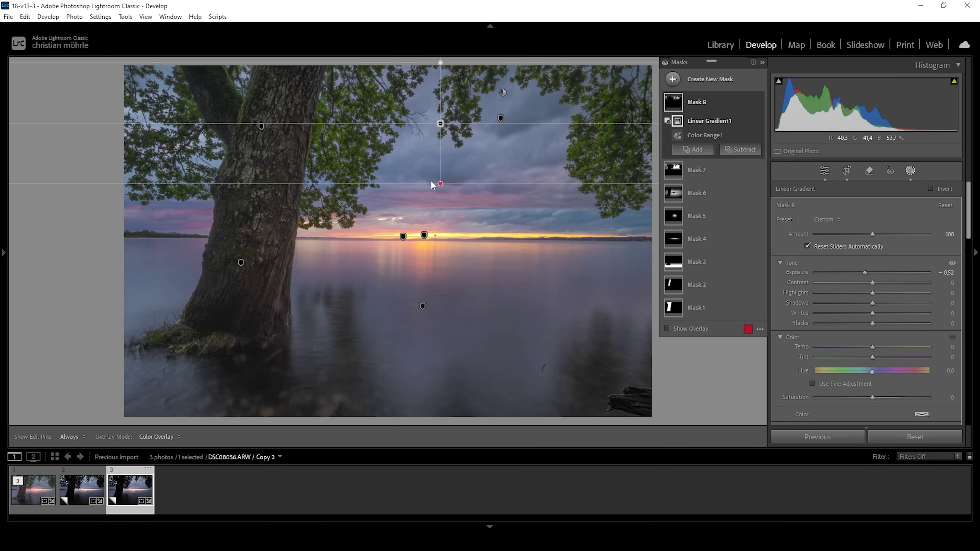
left_click_drag(437, 184, 437, 175)
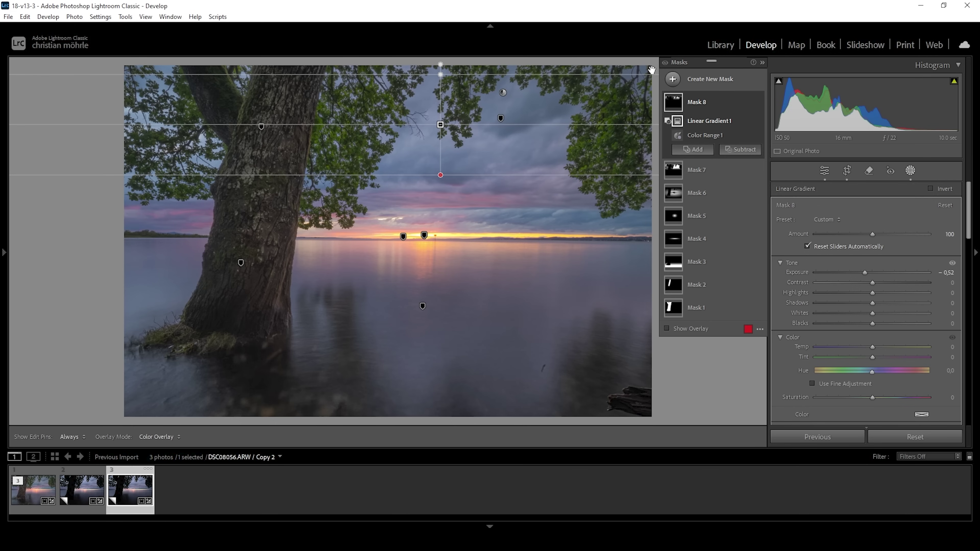
Create a large, wide radial gradient mask over the photo's middle, centered on the horizon and extending past both sides.
left_click(673, 79)
left_click(739, 202)
left_click_drag(367, 234, 706, 365)
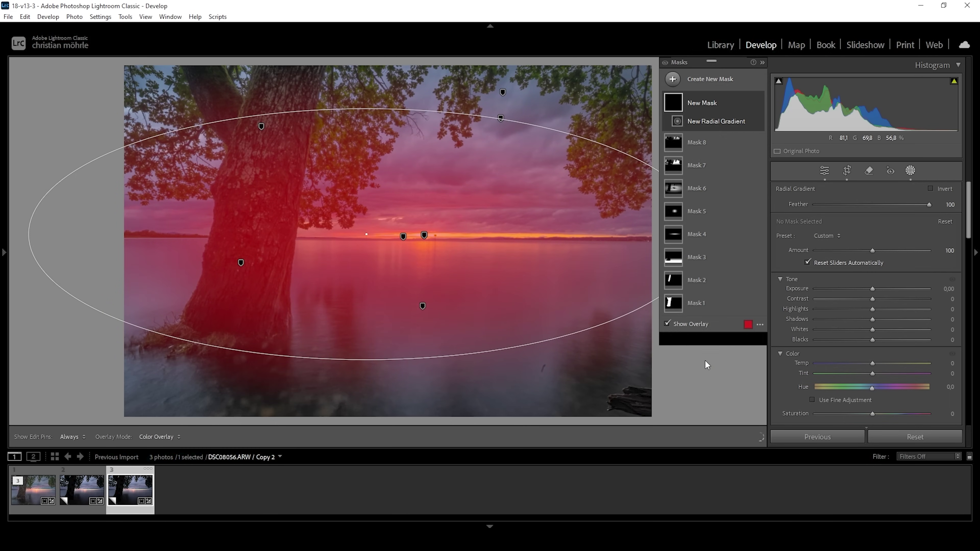
left_click_drag(367, 234, 391, 236)
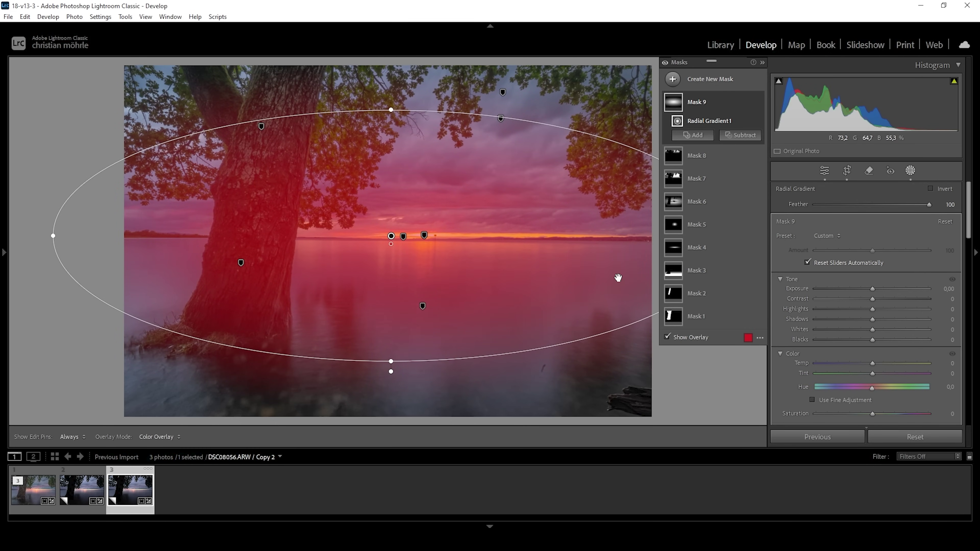
Set the new wide radial mask's Exposure to 0.45, Contrast to 7, and Highlights to −18.
left_click_drag(873, 293, 878, 290)
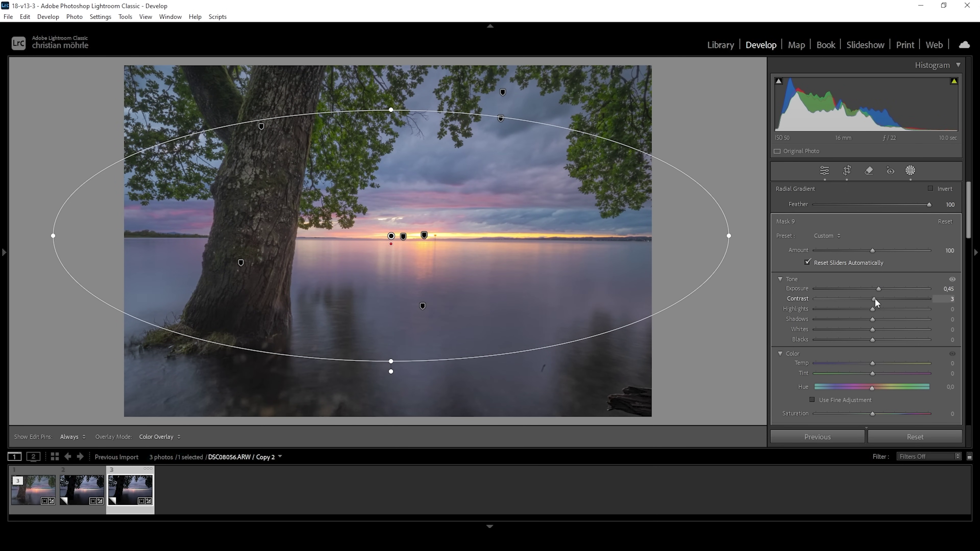
left_click_drag(876, 298, 876, 298)
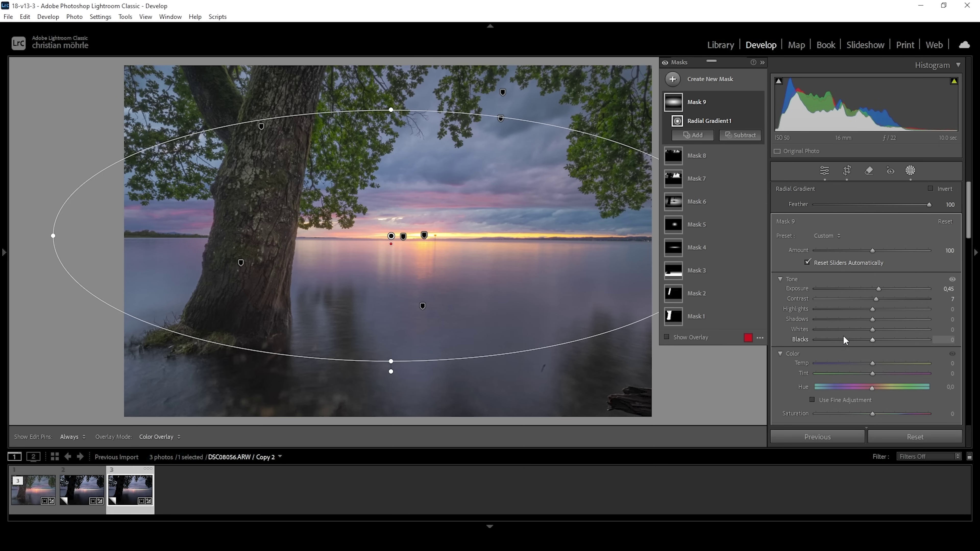
left_click(870, 310)
left_click_drag(868, 310, 859, 309)
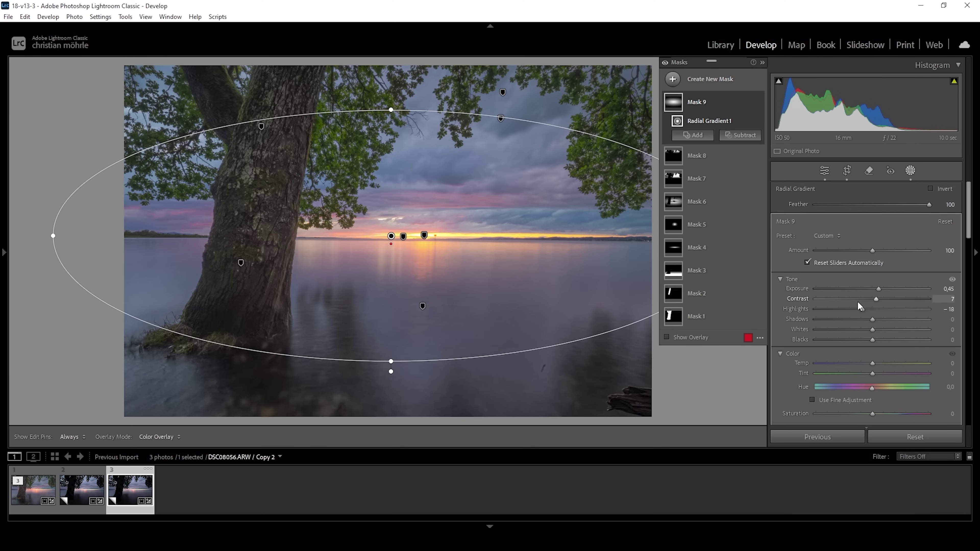
Create a narrow, flat radial gradient mask along the horizon centered on the sun, and invert it to affect everything outside.
left_click(673, 82)
left_click(720, 200)
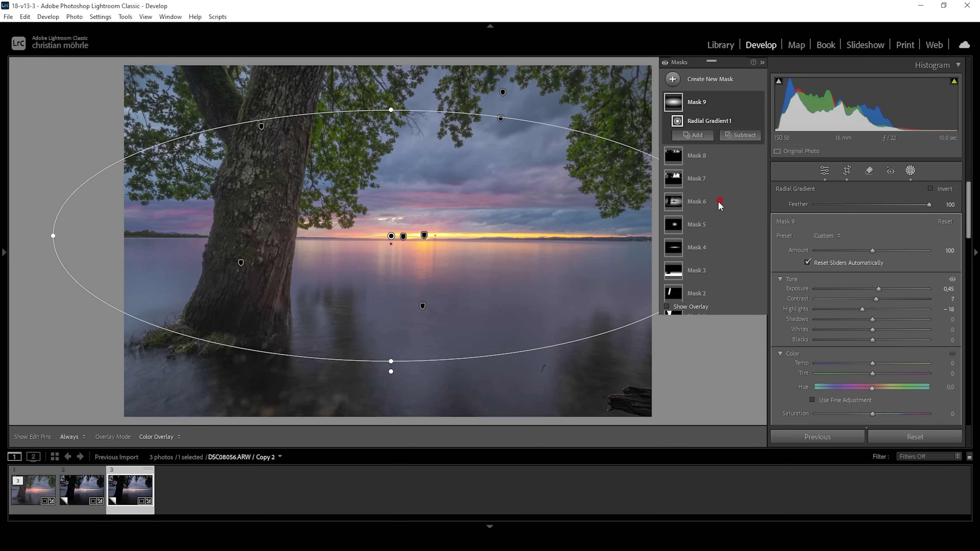
left_click_drag(369, 234, 489, 250)
left_click_drag(371, 234, 426, 235)
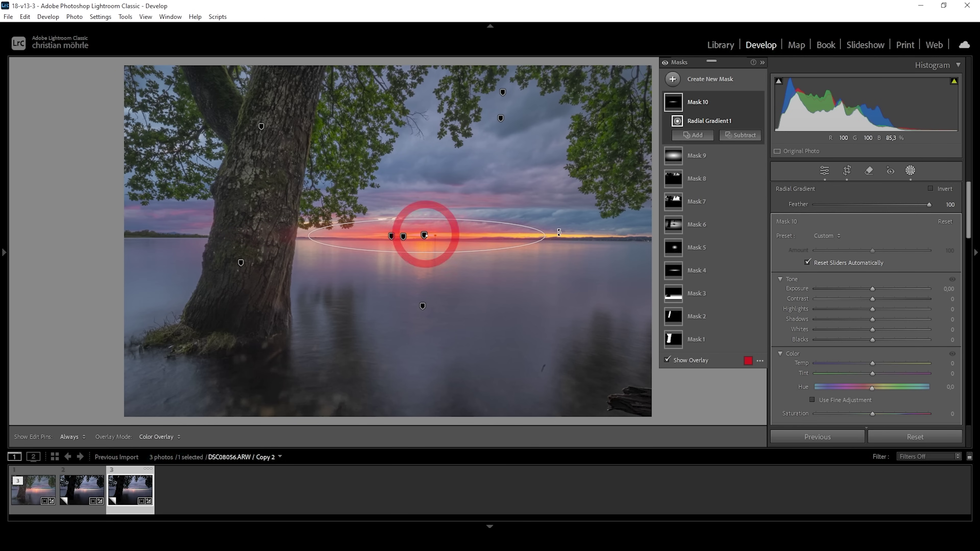
left_click(931, 189)
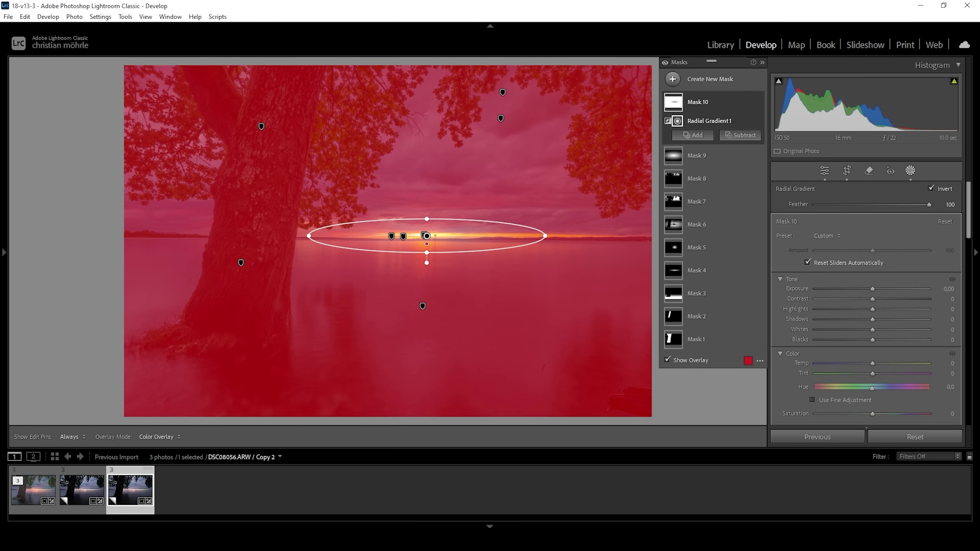
Set the inverted radial mask's Contrast to 25 and Whites to 40.
left_click_drag(874, 301, 886, 301)
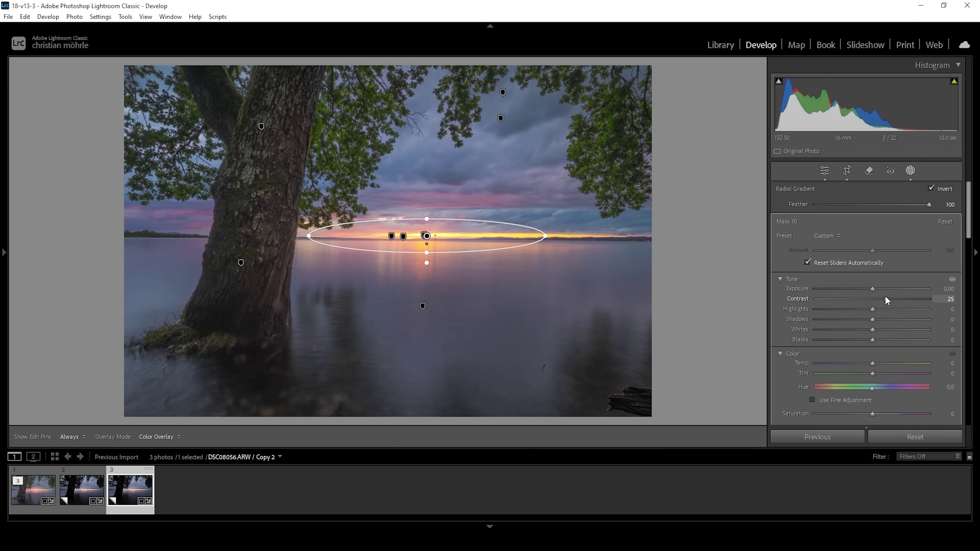
left_click_drag(874, 330, 886, 329)
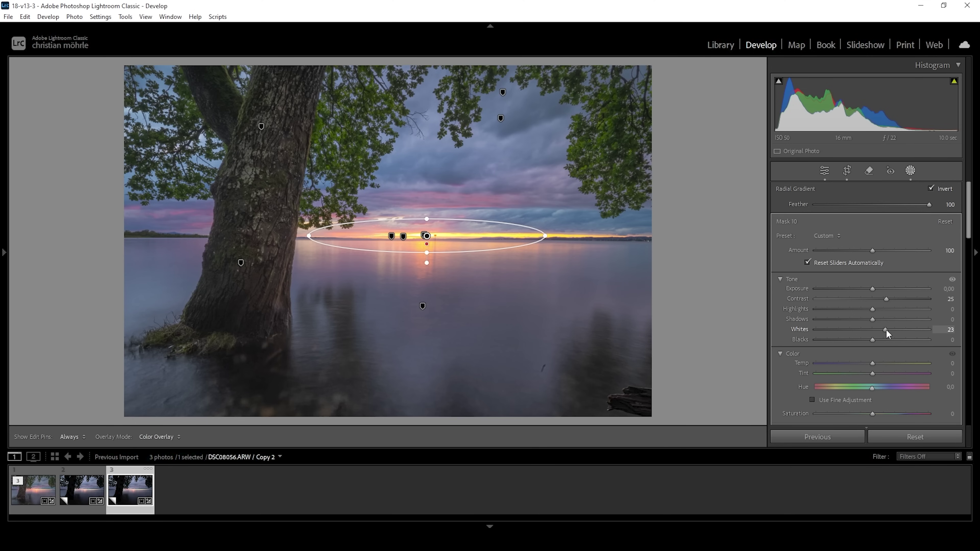
left_click_drag(886, 330, 895, 331)
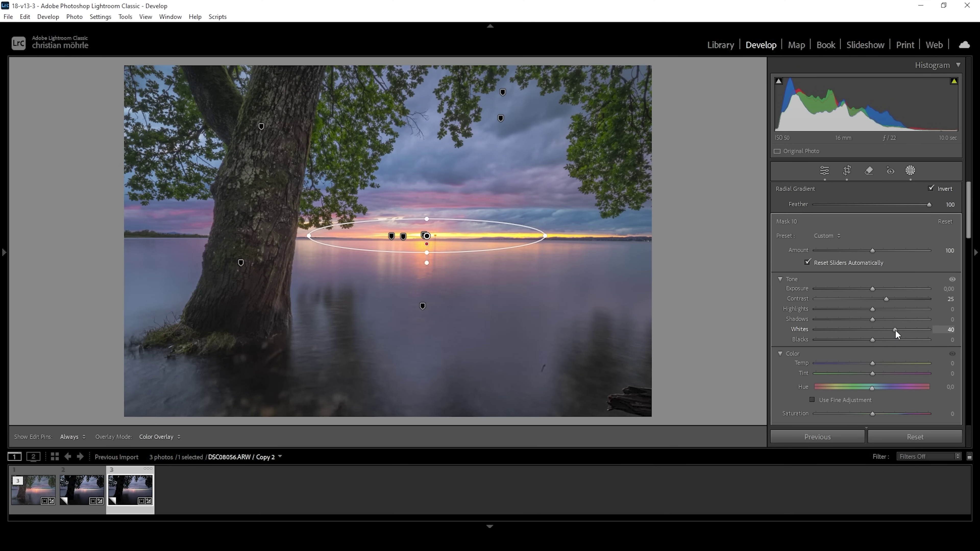
Set the inverted radial mask's Whites to 39 and compare the photo with all masks hidden and shown.
left_click_drag(895, 329, 895, 329)
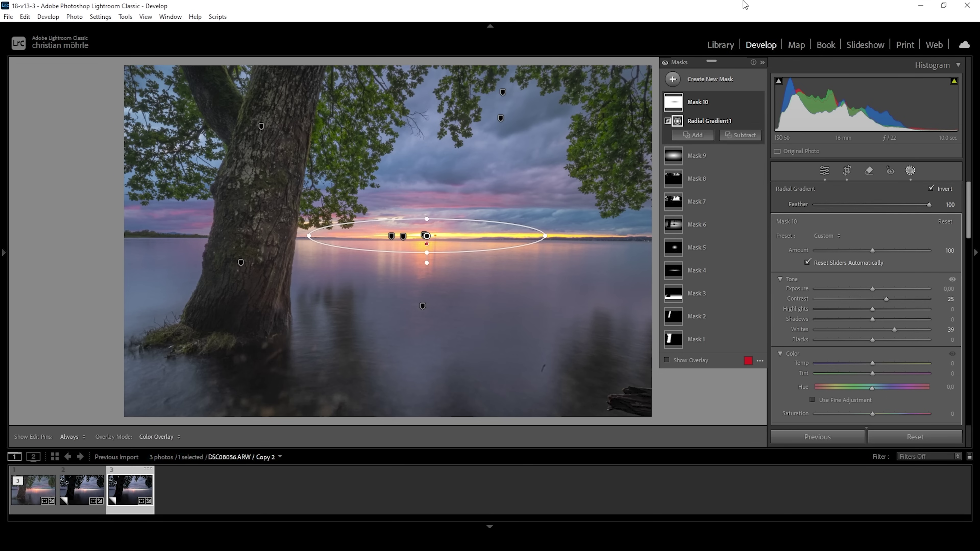
left_click(664, 63)
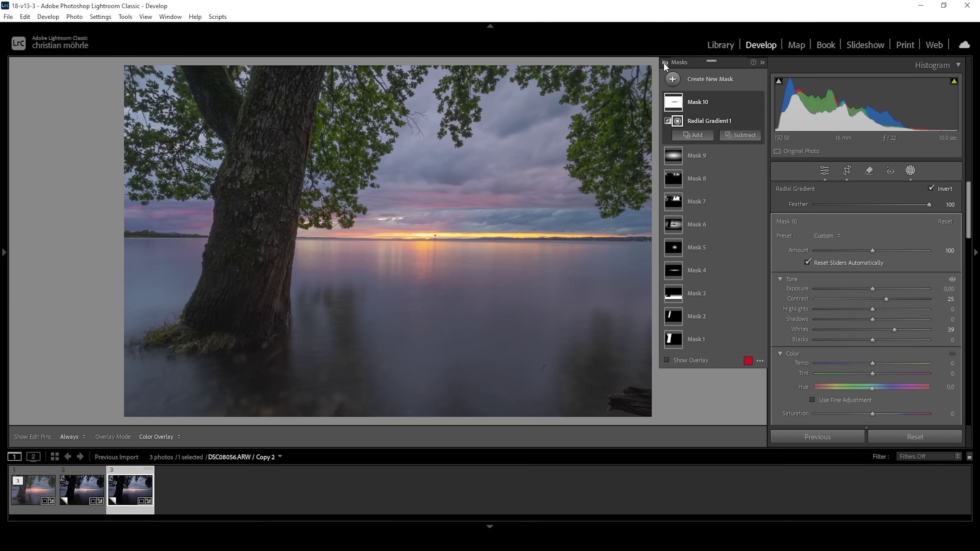
left_click(664, 62)
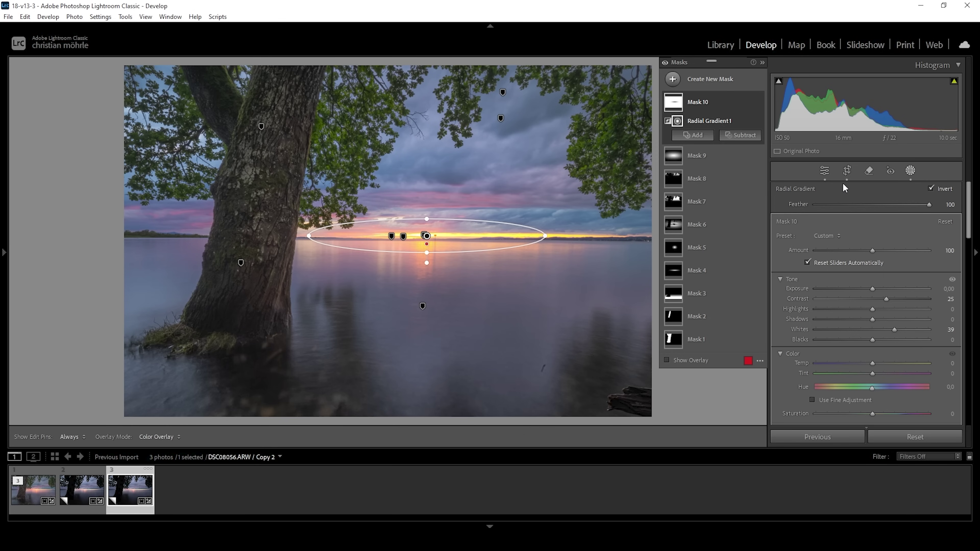
Shift the Purple hue slightly toward blue and the Blue hue slightly toward aqua in the global Color Mixer.
left_click(829, 173)
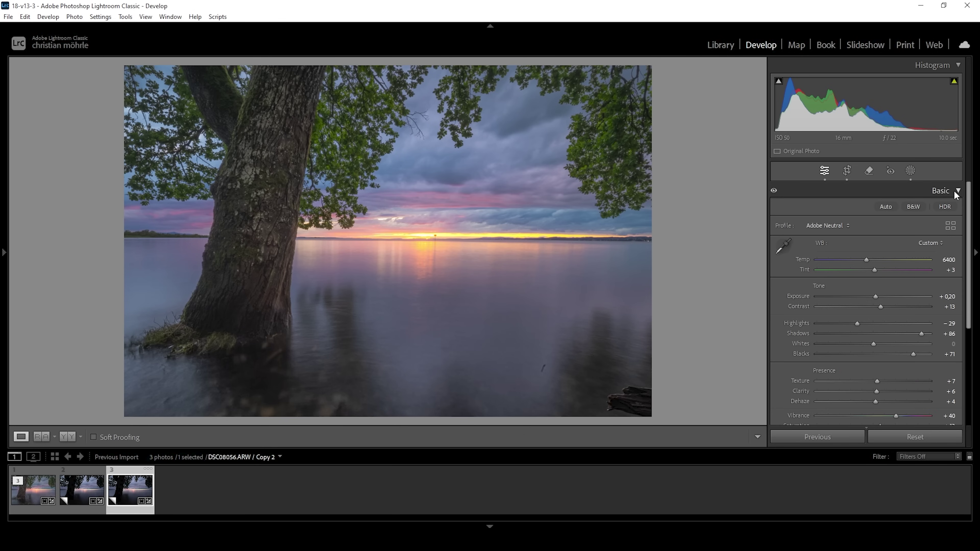
left_click(957, 191)
left_click(942, 222)
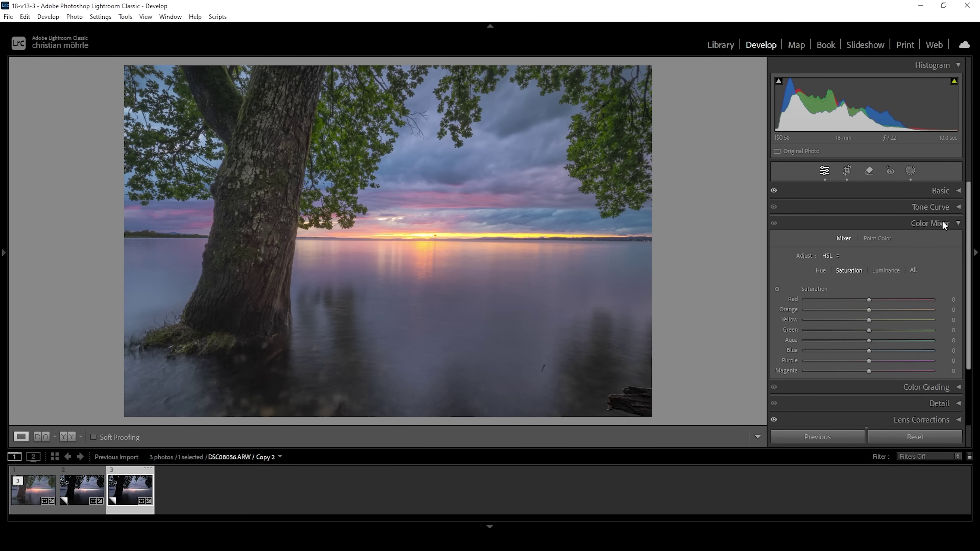
left_click(822, 271)
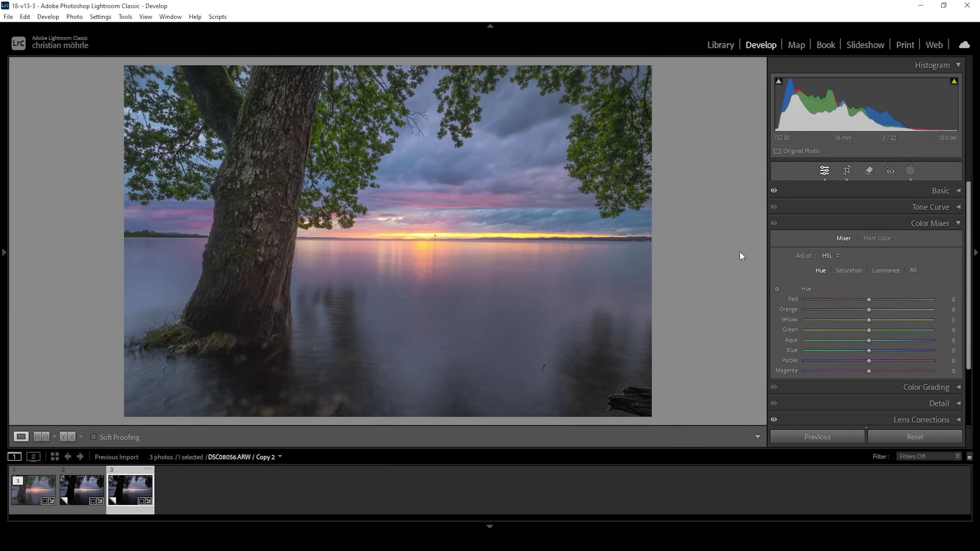
left_click_drag(868, 360, 860, 358)
left_click_drag(865, 349, 857, 351)
Set the Color Mixer saturation to Red +20, Orange −10, Yellow −56, Green −17, Blue +15 and Purple +10.
left_click(852, 269)
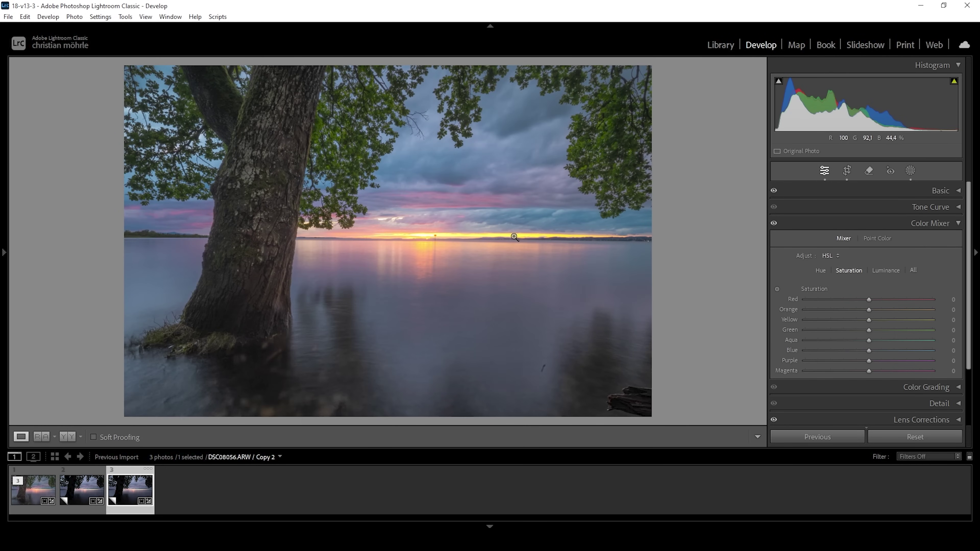
left_click_drag(867, 322, 841, 321)
left_click_drag(842, 319, 833, 319)
left_click_drag(864, 310, 862, 311)
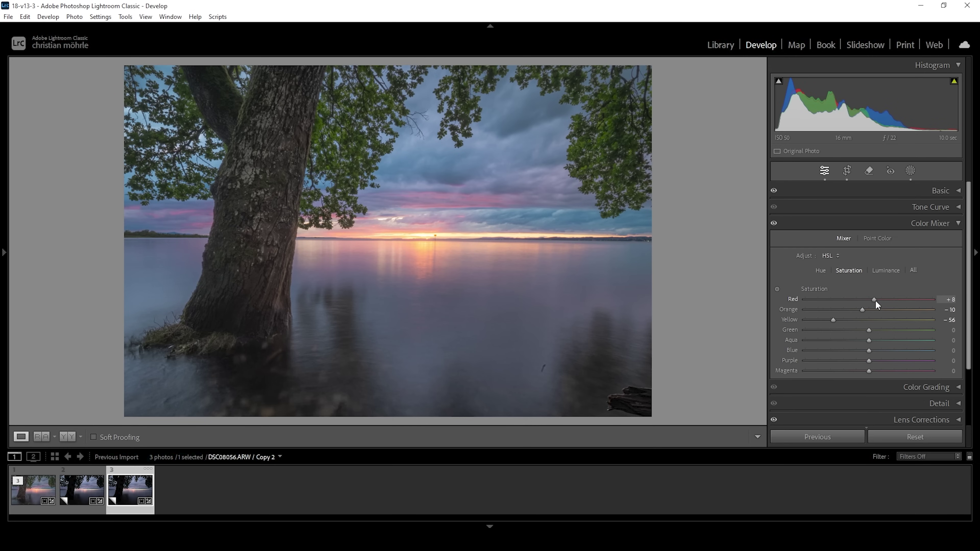
left_click_drag(875, 301, 875, 300)
left_click_drag(868, 350, 876, 351)
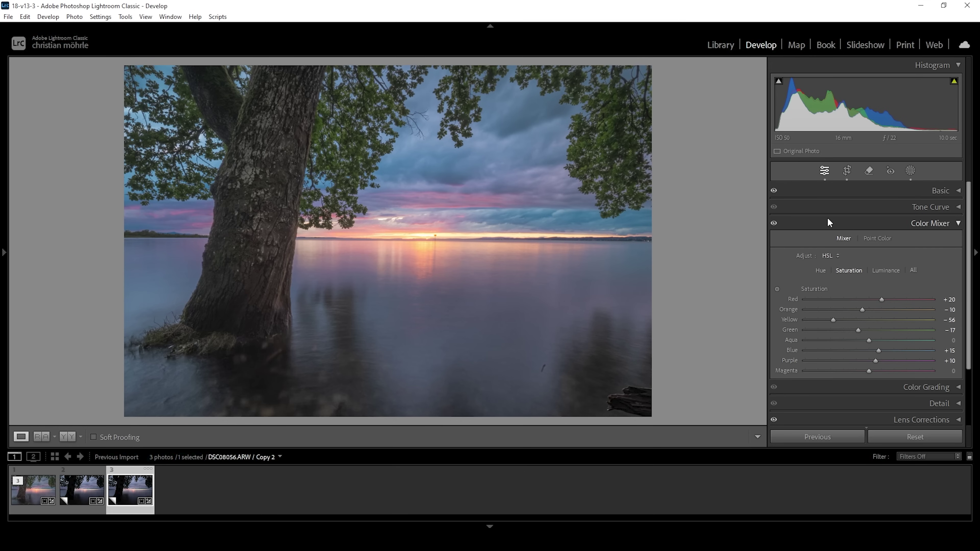
left_click(774, 225)
left_click(957, 223)
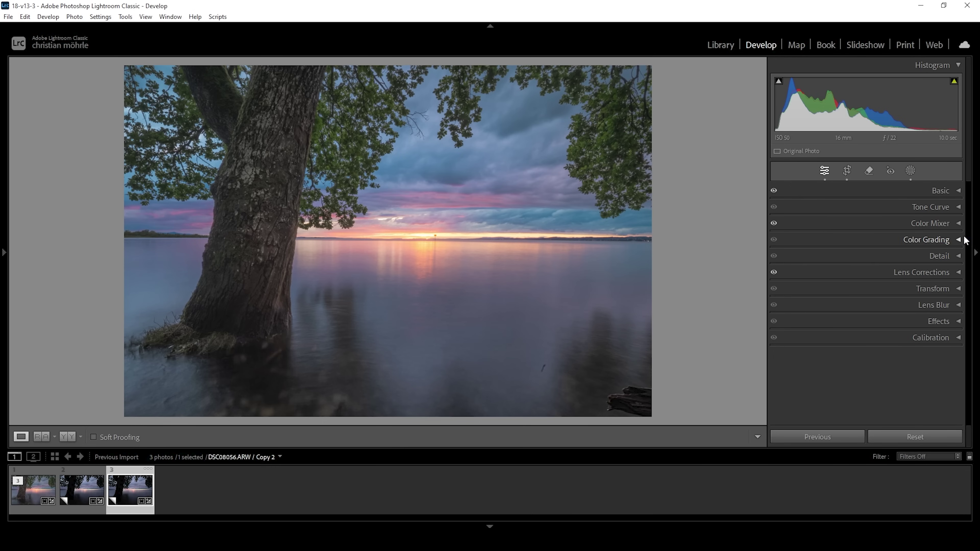
Color grade the highlights with Hue 33 and Saturation 66.
left_click(951, 240)
left_click(892, 212)
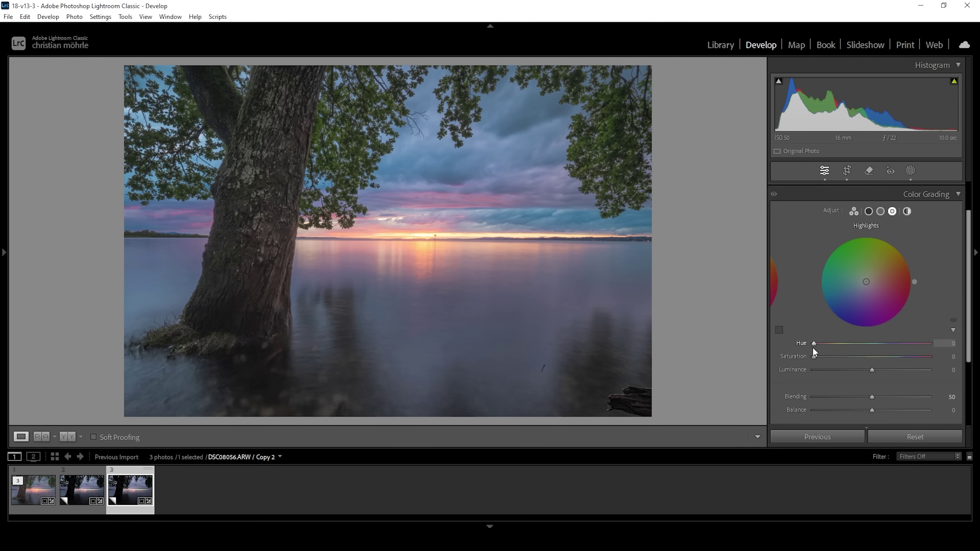
left_click_drag(812, 345, 824, 345)
mouse_move(815, 356)
left_mouse_down()
mouse_move(905, 351)
mouse_move(890, 348)
left_mouse_up()
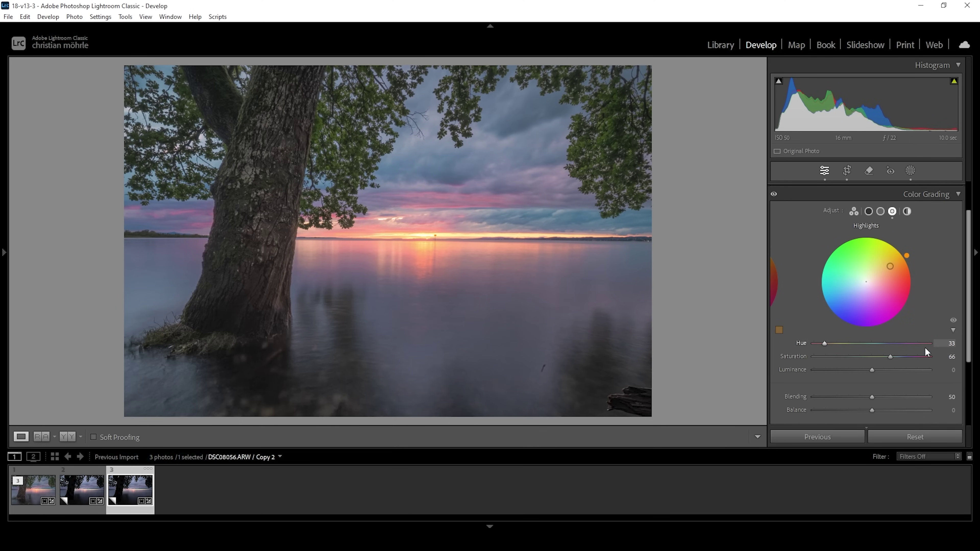
Color grade the midtones with Hue 30 and Saturation 6.
left_click(880, 211)
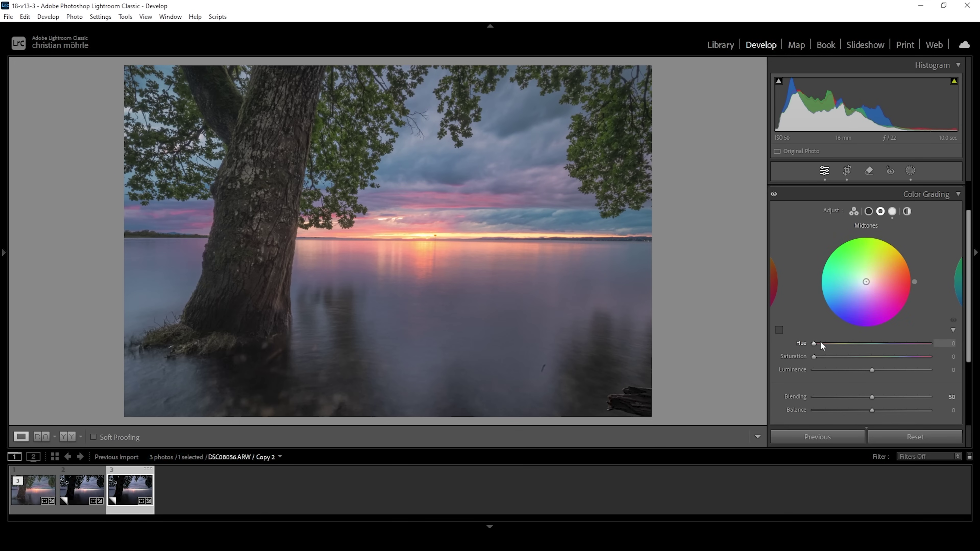
mouse_move(816, 341)
left_mouse_down()
mouse_move(825, 344)
mouse_move(813, 359)
left_mouse_up()
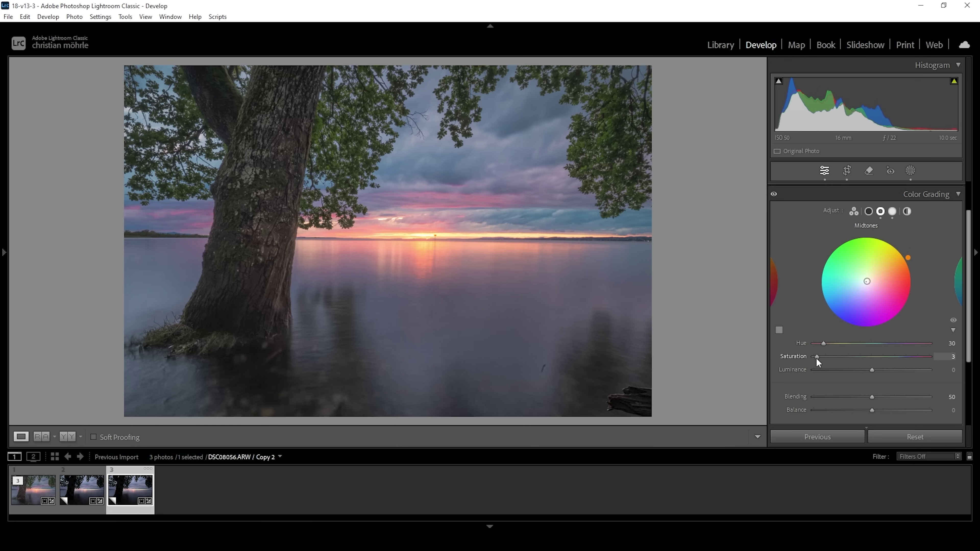
left_click_drag(816, 359, 855, 353)
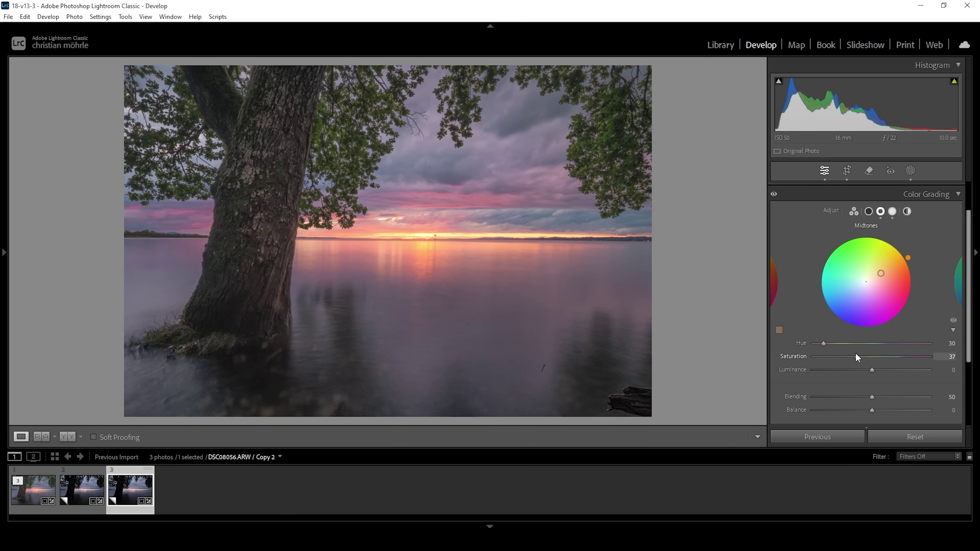
left_click_drag(855, 354, 820, 352)
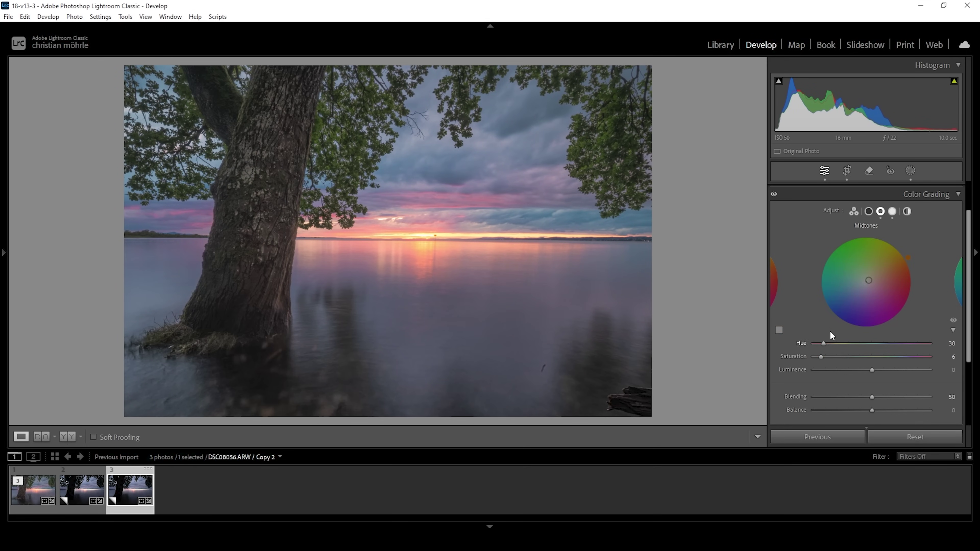
Color grade the shadows with Hue 222 and Saturation 3.
left_click(867, 212)
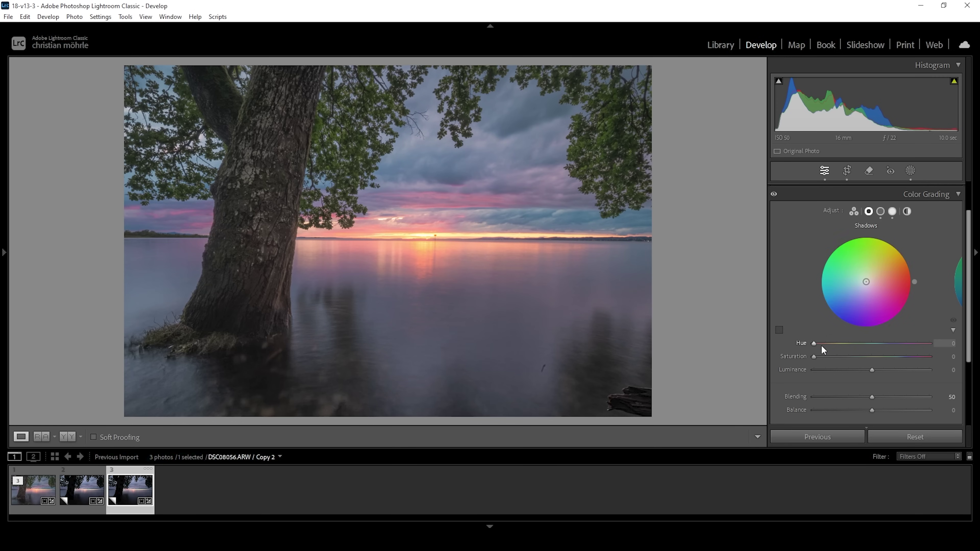
left_click_drag(815, 342, 886, 356)
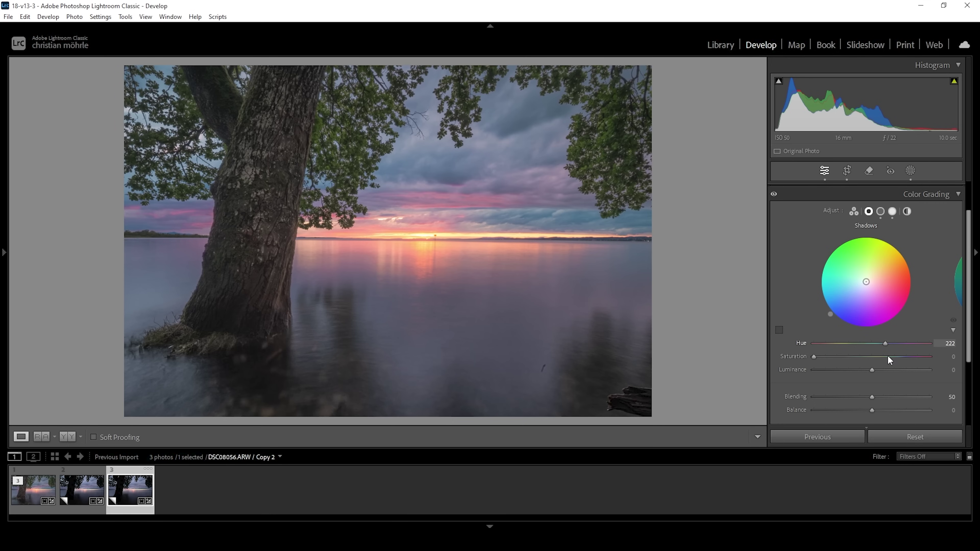
left_click_drag(812, 357, 815, 357)
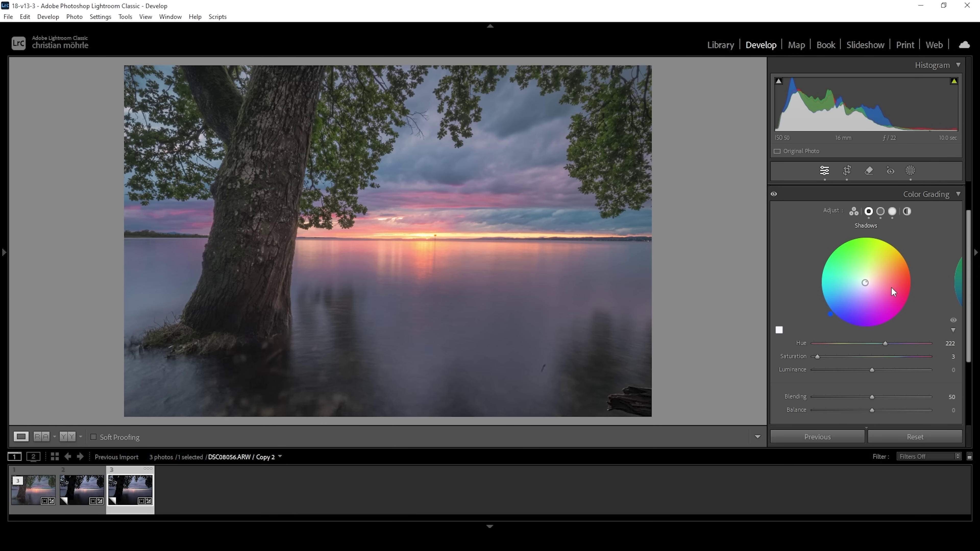
left_click(959, 195, "ctrl")
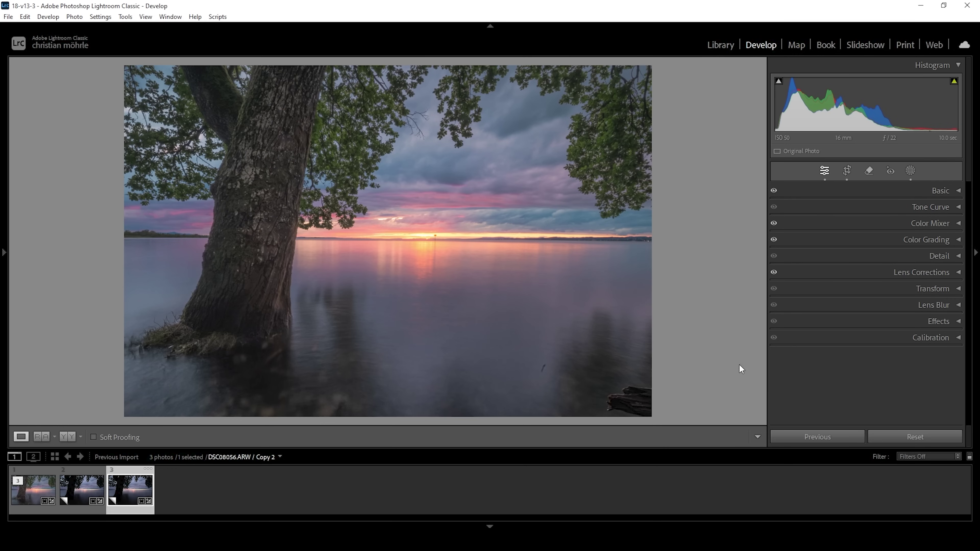
Set the Calibration saturation to Red Primary +9, Green Primary +8 and Blue Primary +11, with Blue Primary Hue at about −3.
left_click(876, 336)
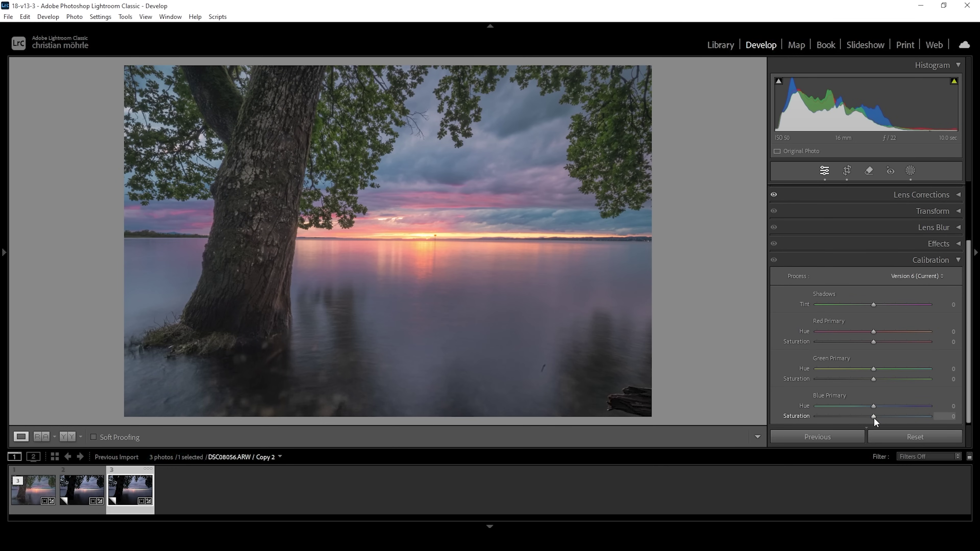
left_click_drag(876, 418, 878, 418)
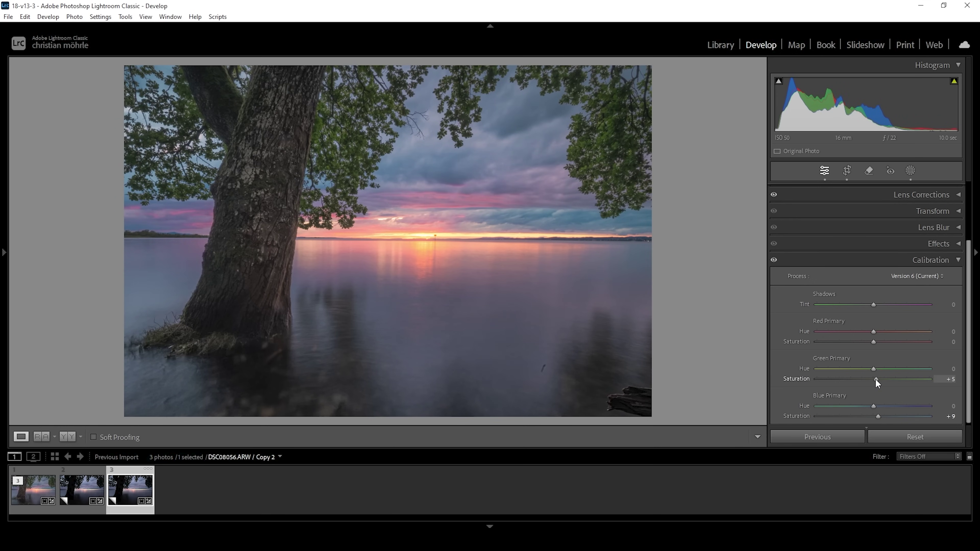
left_click_drag(877, 379, 878, 379)
left_click_drag(869, 343, 877, 343)
left_click_drag(877, 417, 879, 416)
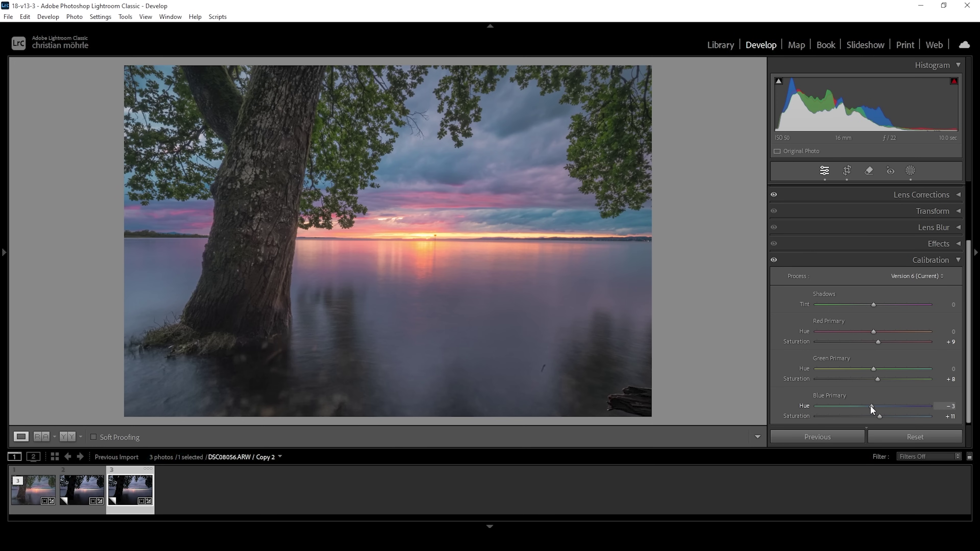
left_click_drag(870, 407, 872, 406)
key("ctrl+9")
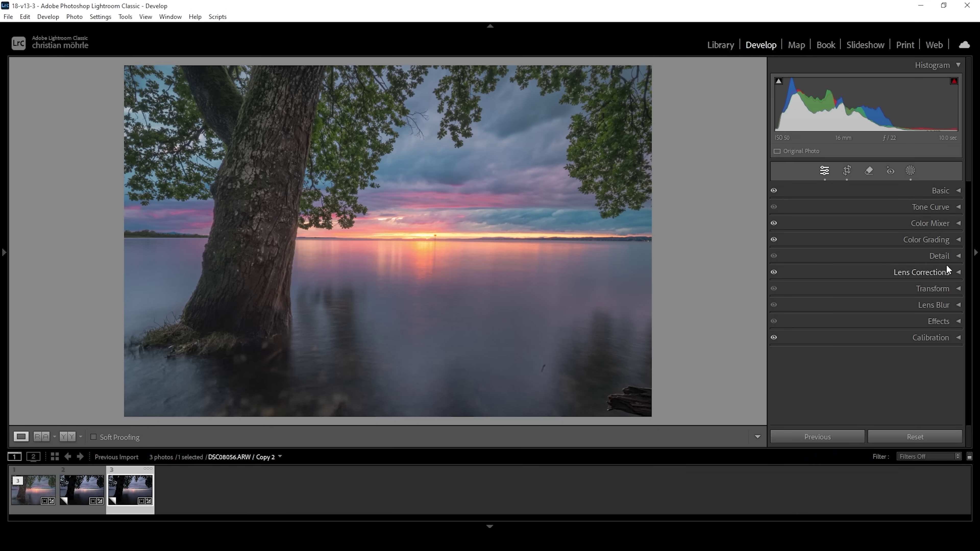
Sharpen the photo with Radius 0.5 and Detail 100, and raise the sharpening Masking and Amount.
key("ctrl+1")
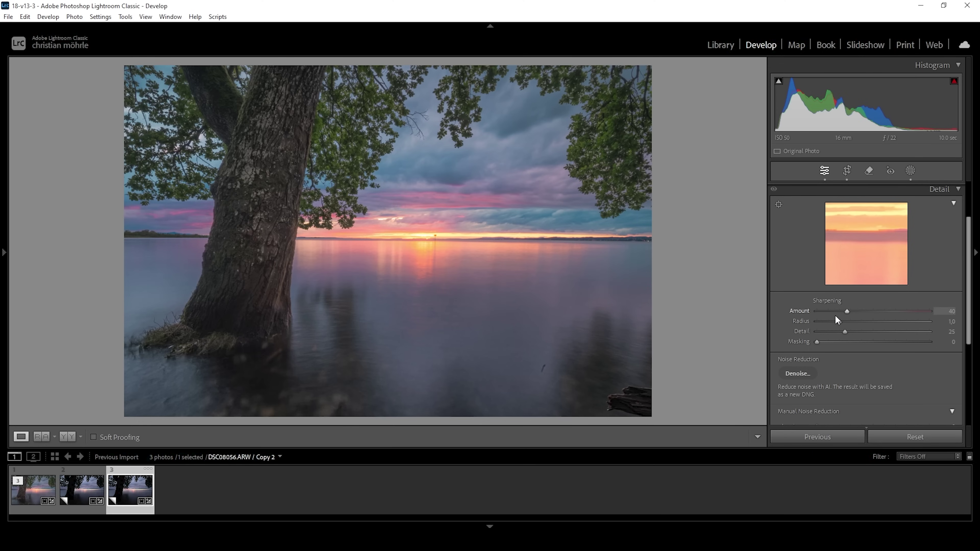
left_click_drag(838, 321, 762, 327)
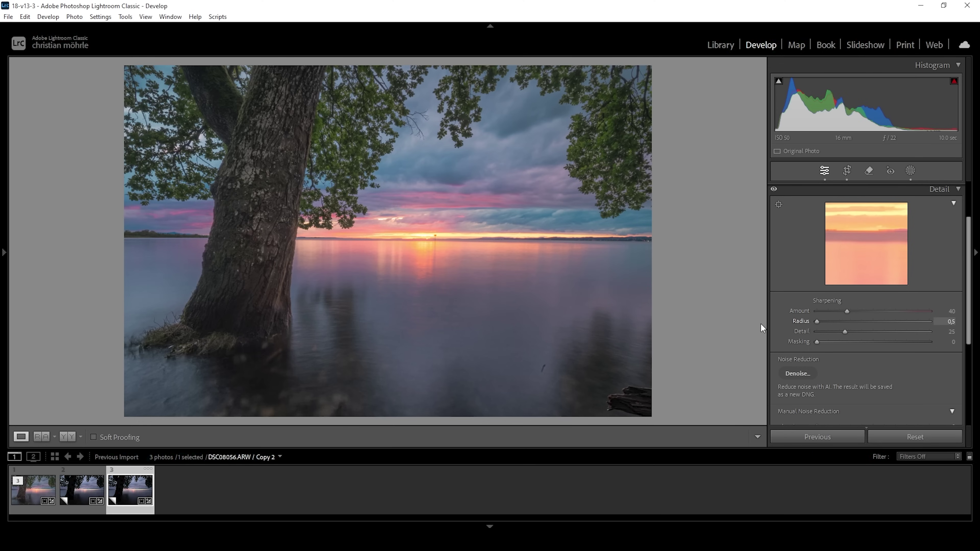
left_click_drag(847, 331, 953, 330)
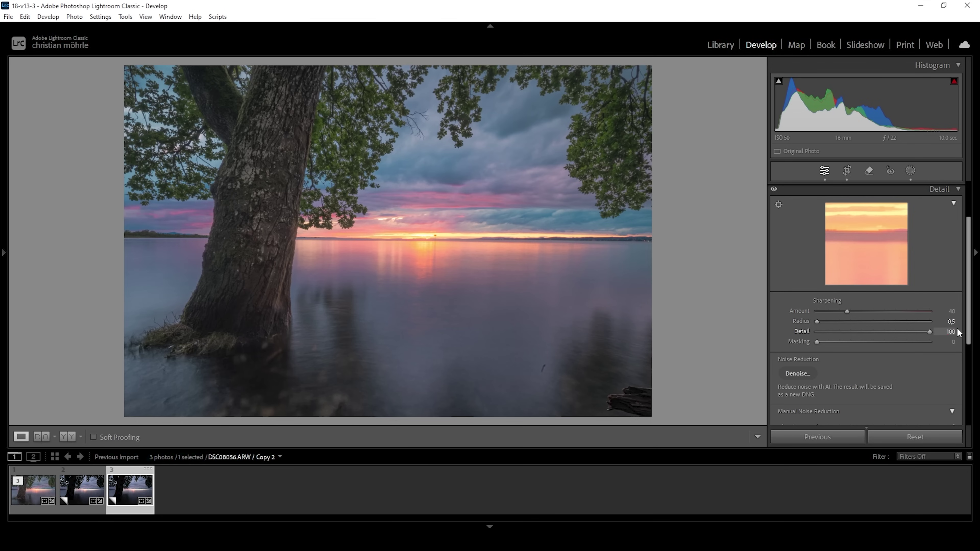
left_click_drag(820, 343, 892, 341)
left_click(876, 312)
scroll(875, 306, "up", 2)
left_click(958, 257)
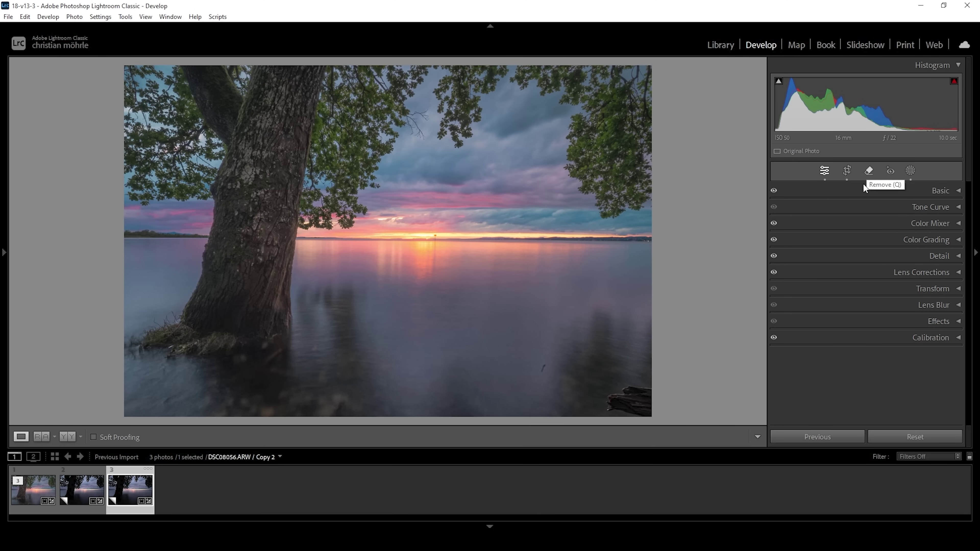
Remove the log in the photo's lower-right corner, two spots along its lower edge, and the horizon pole with its reflection using Generative AI Remove.
left_click(863, 174)
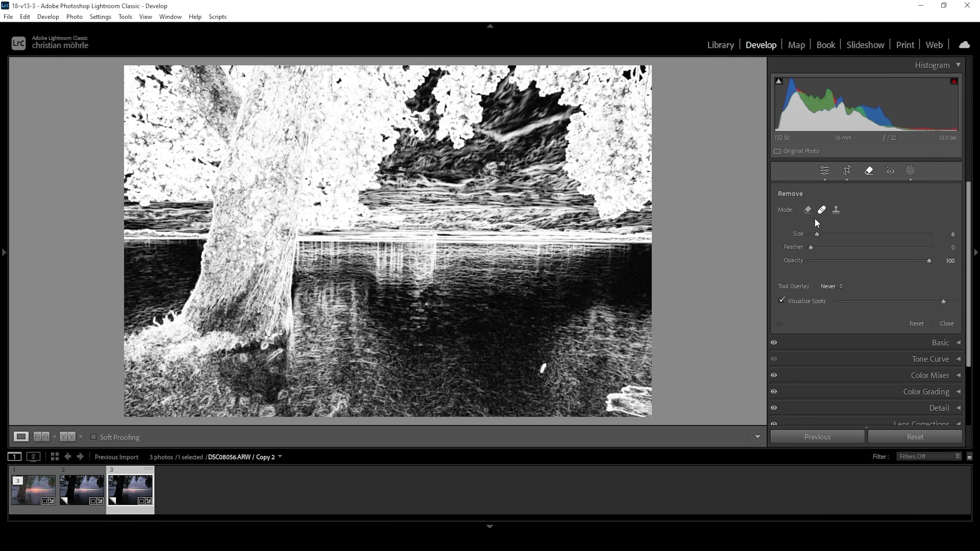
left_click(807, 212)
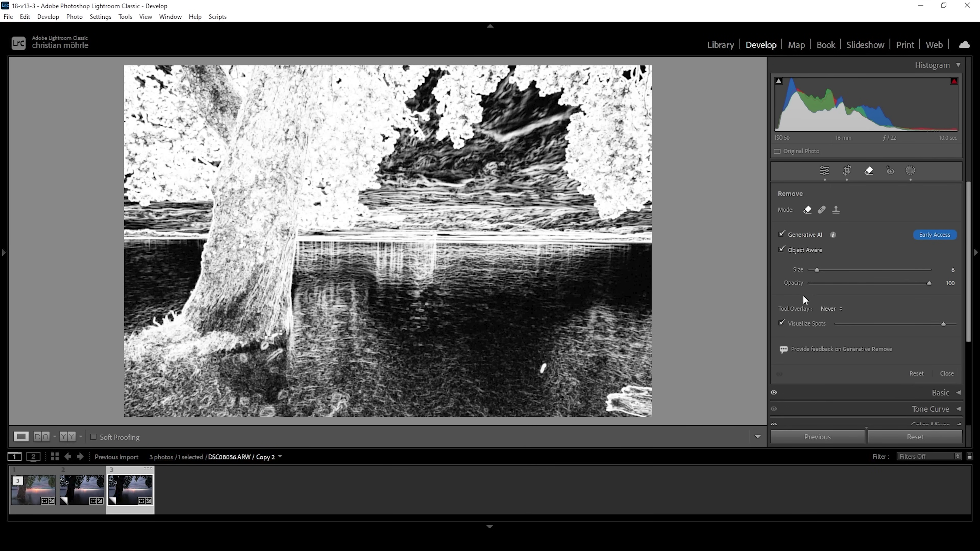
left_click(781, 323)
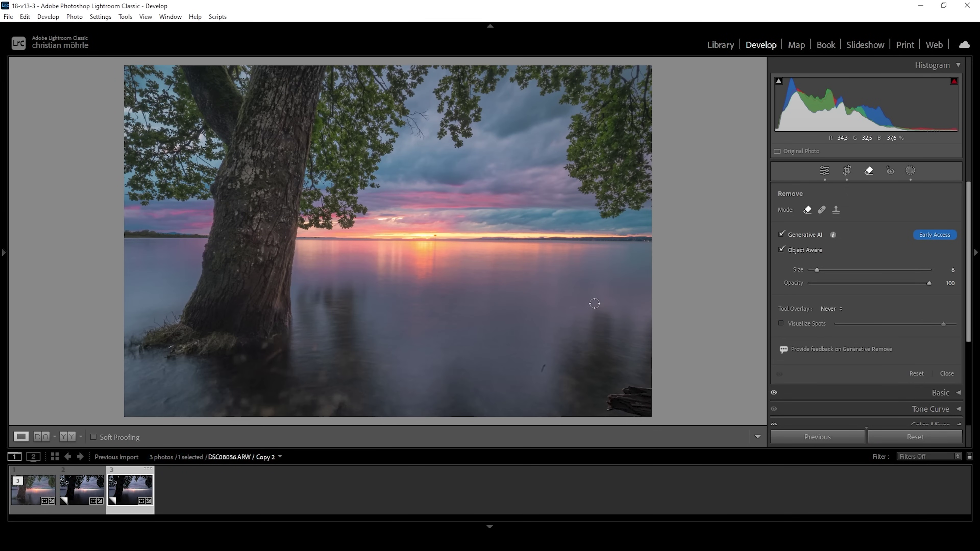
mouse_move(611, 408)
left_mouse_down()
mouse_move(649, 391)
mouse_move(648, 411)
mouse_move(617, 406)
mouse_move(637, 396)
mouse_move(644, 407)
mouse_move(628, 407)
mouse_move(650, 417)
left_mouse_up()
left_click_drag(335, 412, 346, 412)
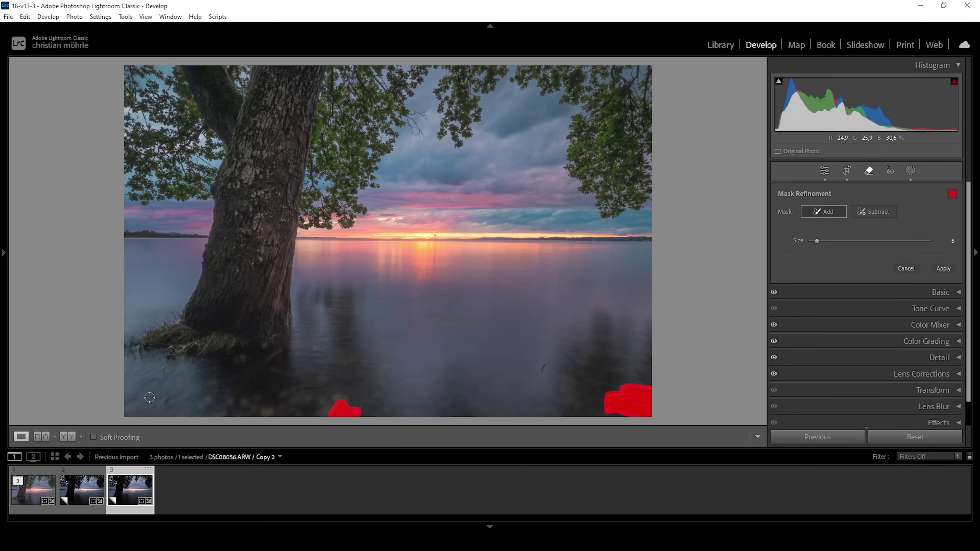
left_click_drag(162, 403, 180, 393)
scroll(433, 238, "down", 4)
left_click_drag(435, 234, 434, 254)
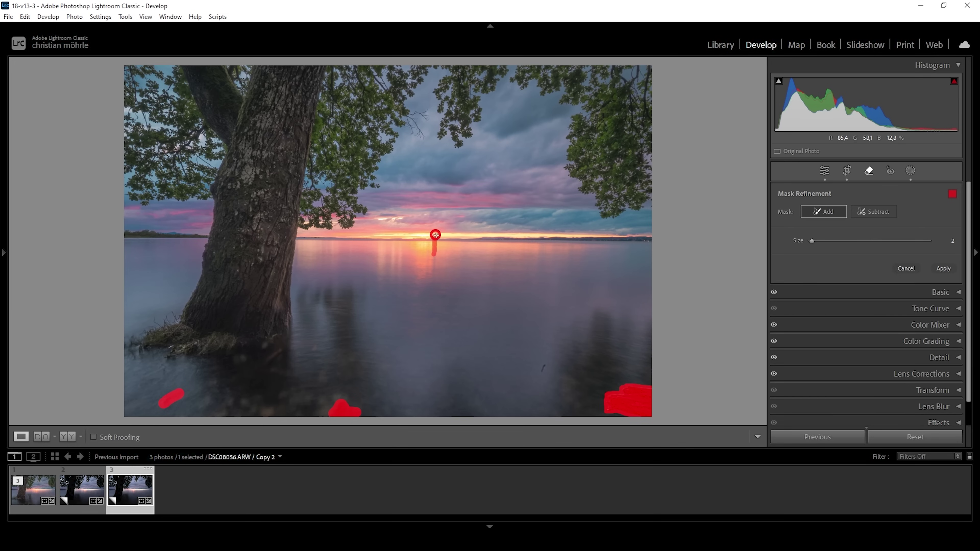
left_click(941, 271)
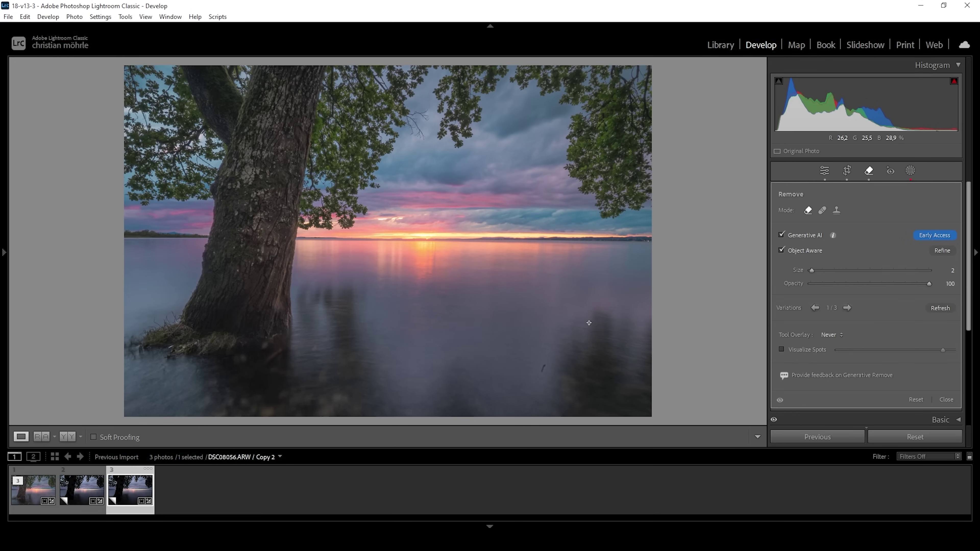
Heal the small dark twig in the water right of the photo's center.
left_click(821, 211)
left_click(542, 372)
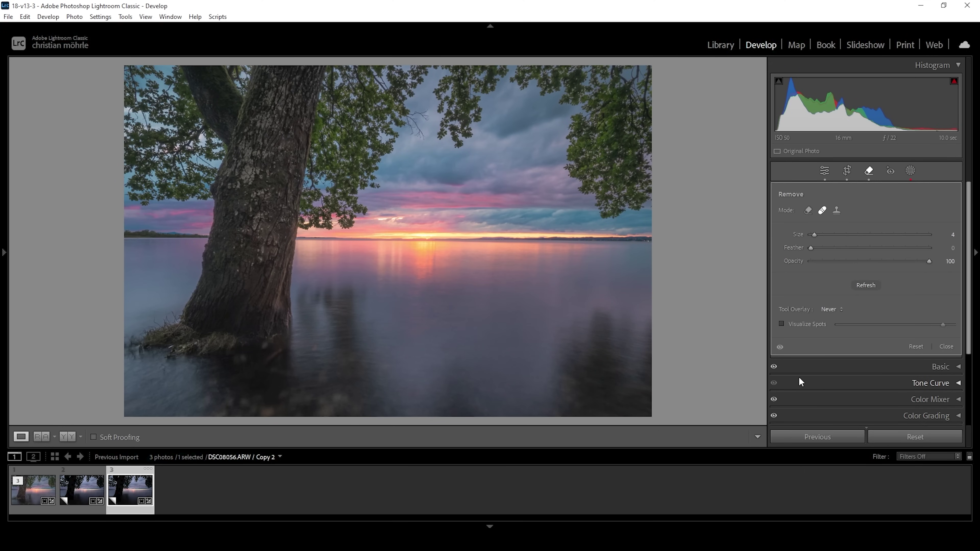